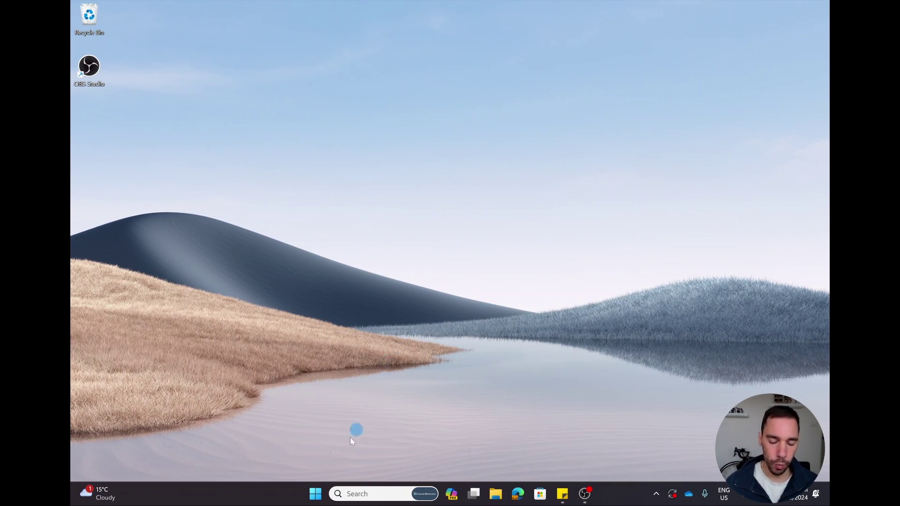
- Find Camo Studio in Microsoft Store by searching 'camo studio', install it and launch it
{"action": "left_click", "coordinate": [540, 493]}
{"action": "left_click", "coordinate": [400, 16]}
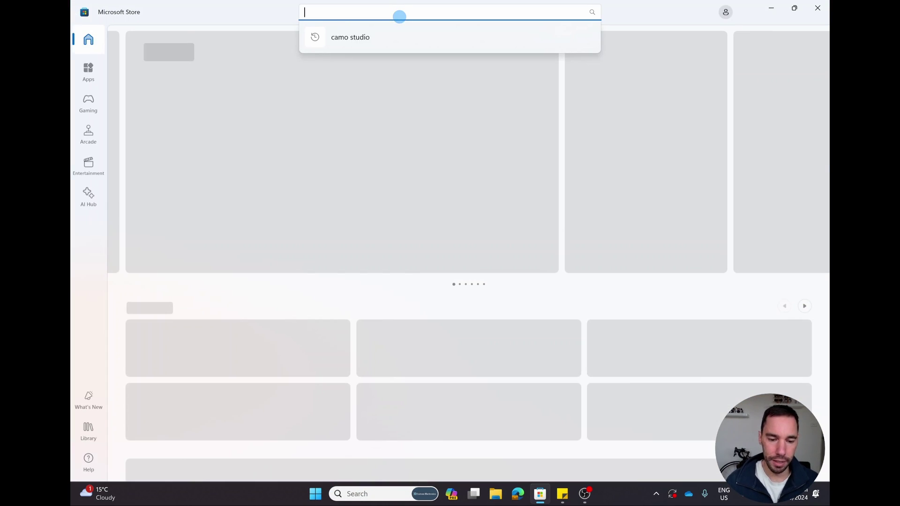
{"action": "type", "text": "camo studio"}
{"action": "key", "text": "Return"}
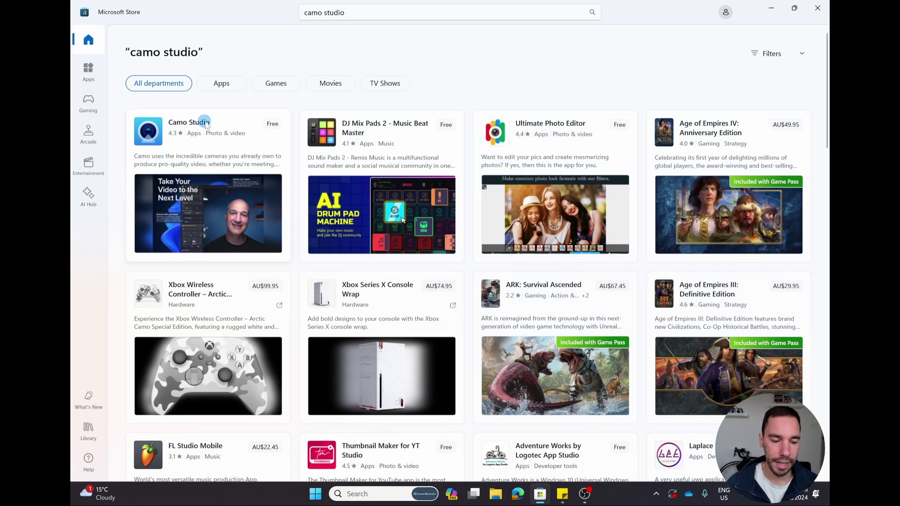
{"action": "left_click", "coordinate": [205, 122]}
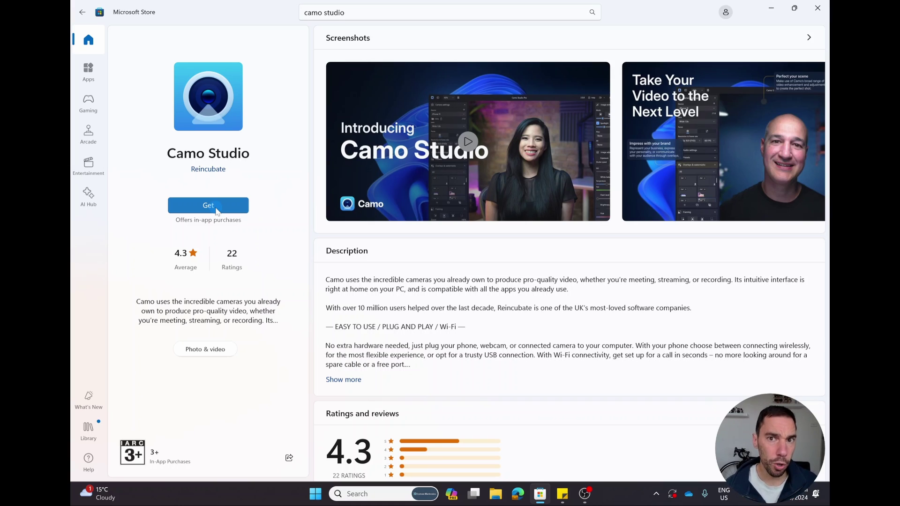
{"action": "left_click", "coordinate": [215, 209]}
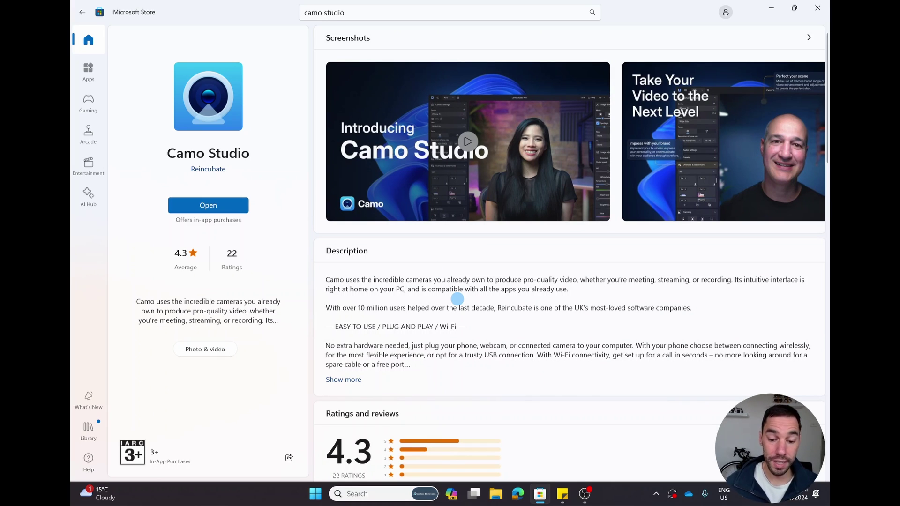
{"action": "left_click", "coordinate": [219, 209]}
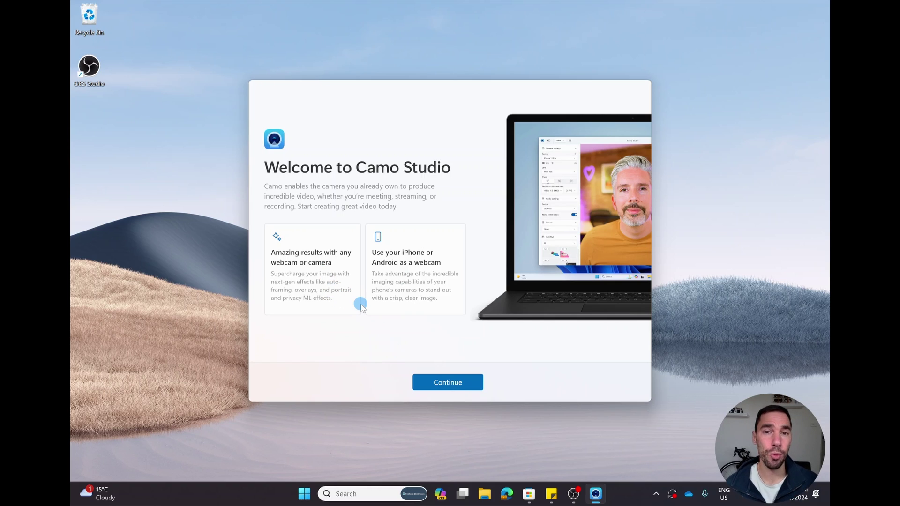
- Enter your email and name in the tour form, tick Work calls and Content creation, and submit
{"action": "left_click", "coordinate": [446, 383]}
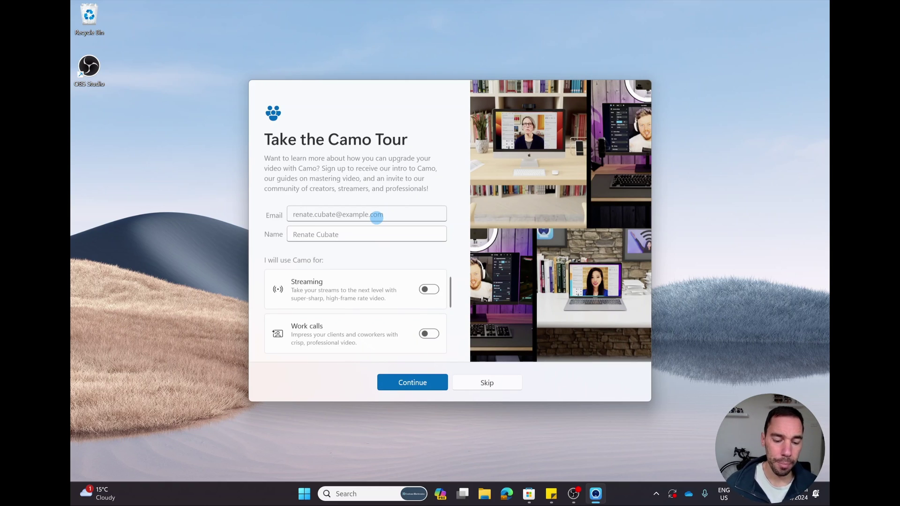
{"action": "left_click", "coordinate": [383, 212]}
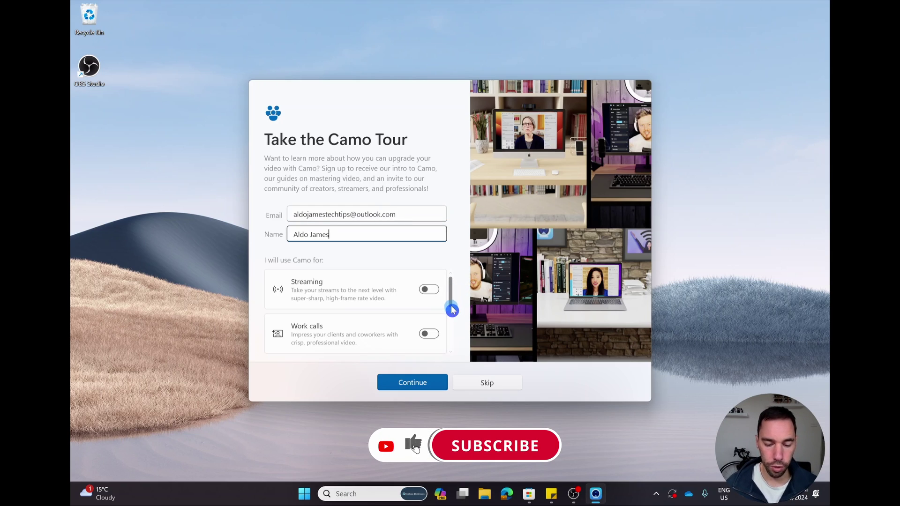
{"action": "mouse_move", "coordinate": [452, 310]}
{"action": "left_mouse_down"}
{"action": "mouse_move", "coordinate": [453, 331]}
{"action": "mouse_move", "coordinate": [452, 315]}
{"action": "left_mouse_up"}
{"action": "left_click", "coordinate": [431, 304]}
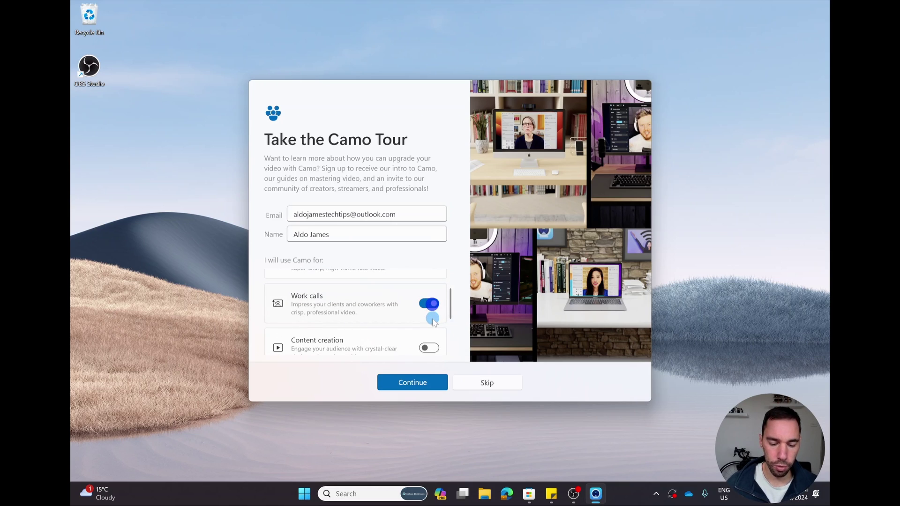
{"action": "scroll", "coordinate": [433, 314], "scroll_direction": "down", "scroll_amount": 3}
{"action": "left_click", "coordinate": [430, 275]}
{"action": "left_click", "coordinate": [423, 381]}
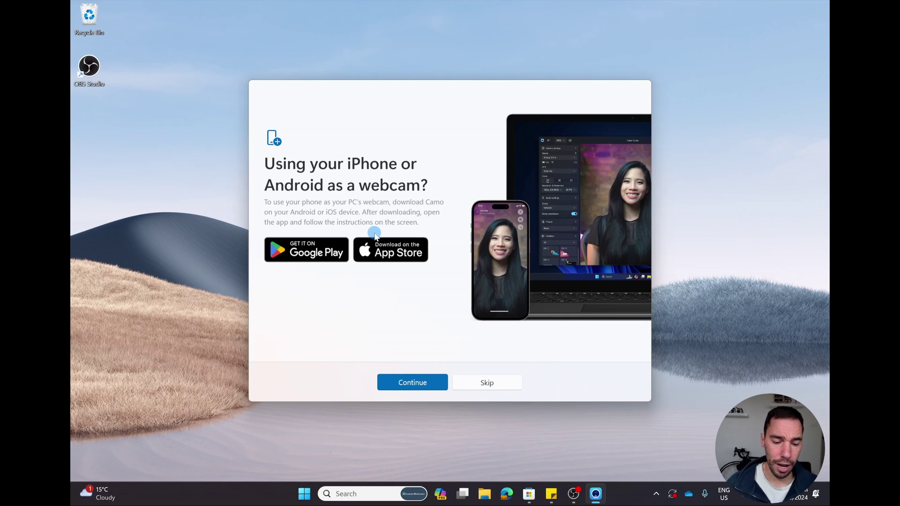
- Fill Customize Scenes with your first and last name and the 'Content Creator' social line
{"action": "left_click", "coordinate": [407, 394]}
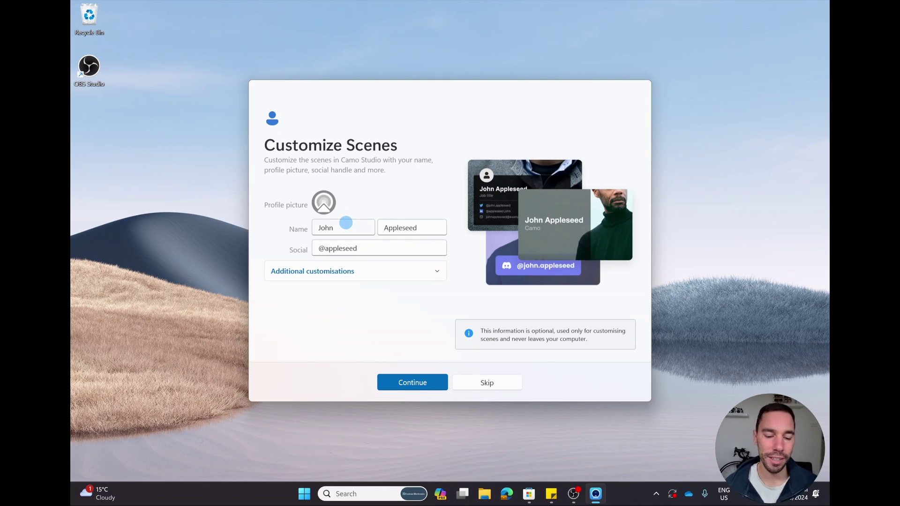
{"action": "left_click", "coordinate": [345, 225]}
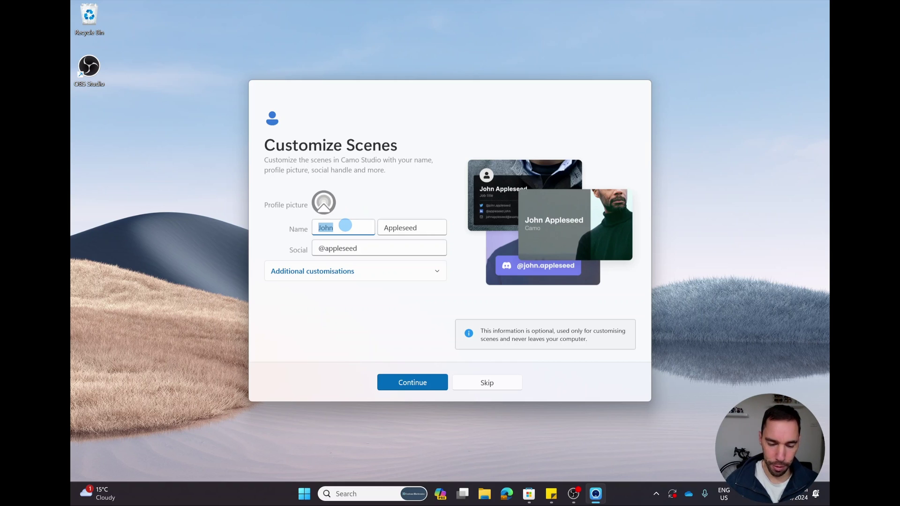
{"action": "key", "text": "Tab"}
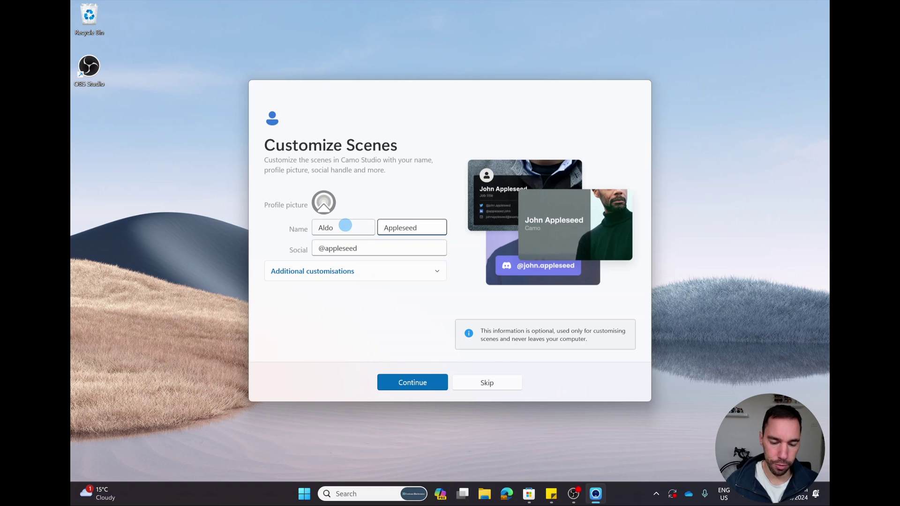
{"action": "type", "text": "James"}
{"action": "left_click", "coordinate": [364, 249]}
{"action": "type", "text": "Content Creator"}
- Enable the pronouns field among the extra options, then install the Compatibility Add-on
{"action": "left_click", "coordinate": [440, 277]}
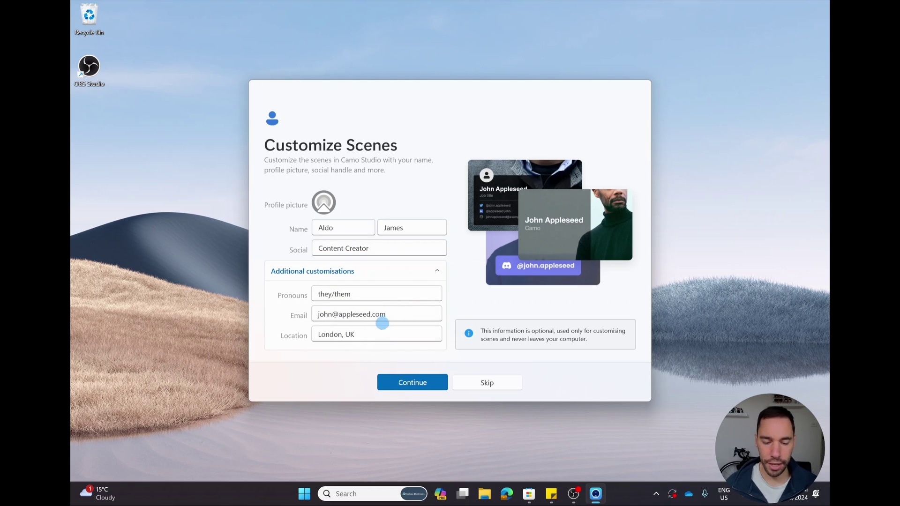
{"action": "left_click", "coordinate": [382, 289]}
{"action": "left_click", "coordinate": [418, 385]}
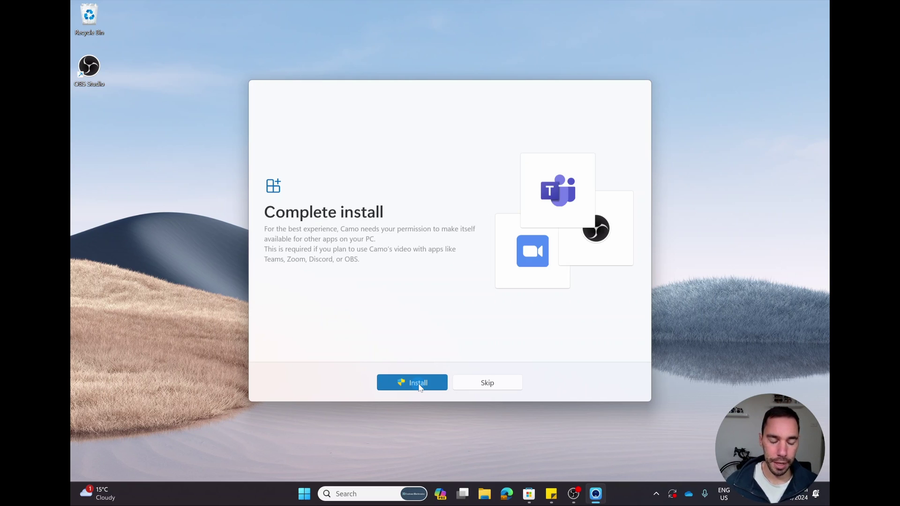
{"action": "left_click", "coordinate": [419, 385]}
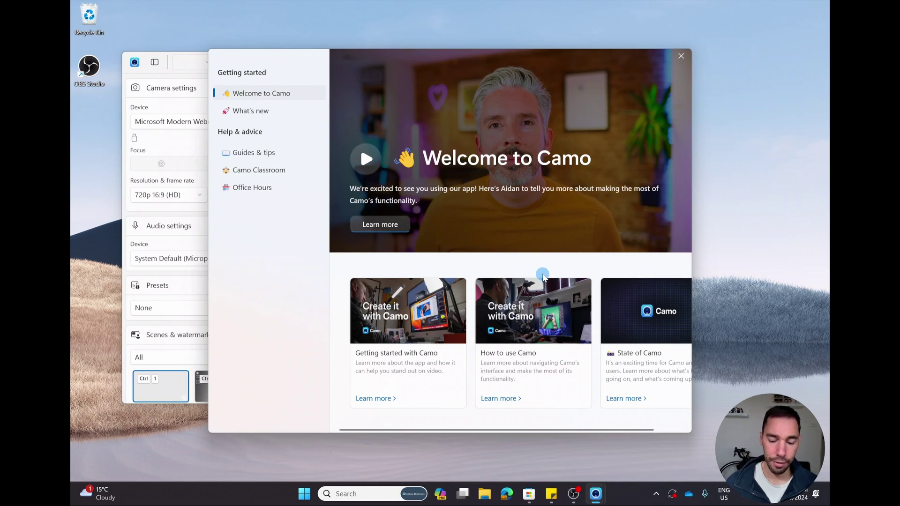
- Close the Welcome to Camo guide, maximize the window and let the Microsoft Modern Webcam feed load
{"action": "left_click", "coordinate": [686, 60]}
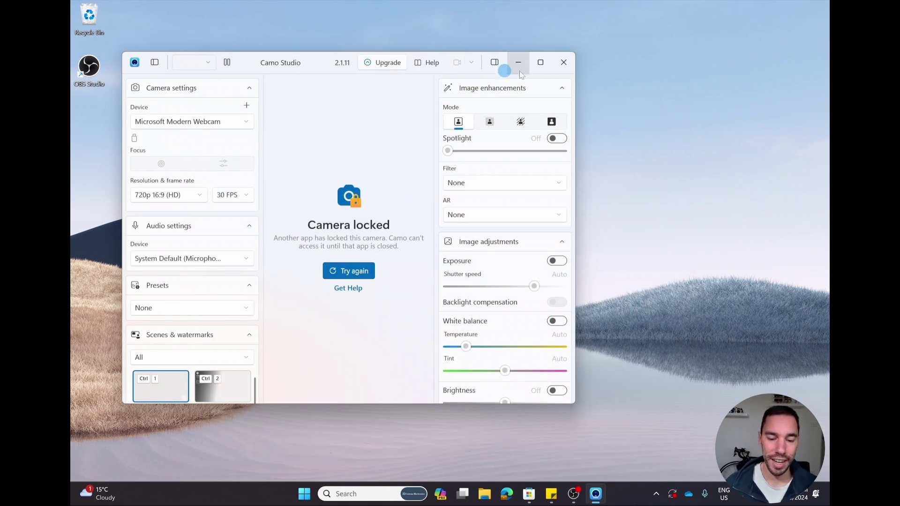
{"action": "left_click", "coordinate": [537, 62]}
{"action": "left_click", "coordinate": [552, 189]}
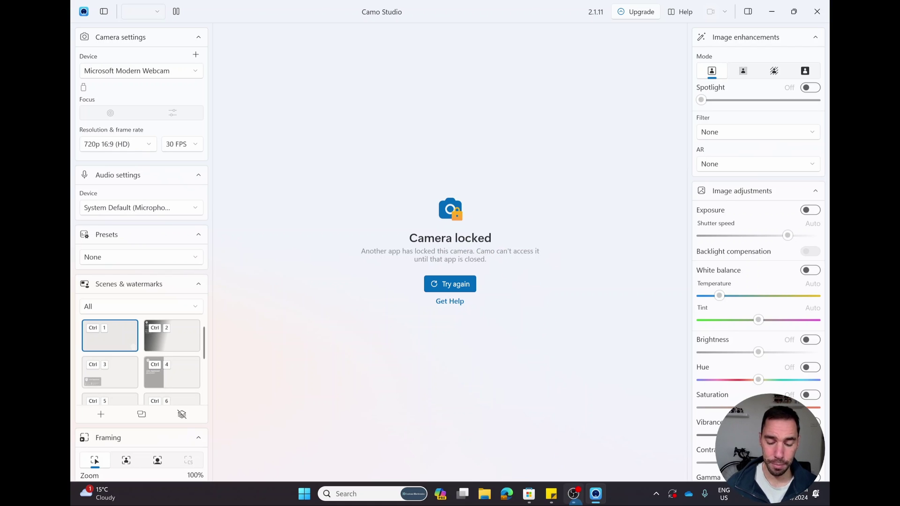
{"action": "mouse_move", "coordinate": [576, 502]}
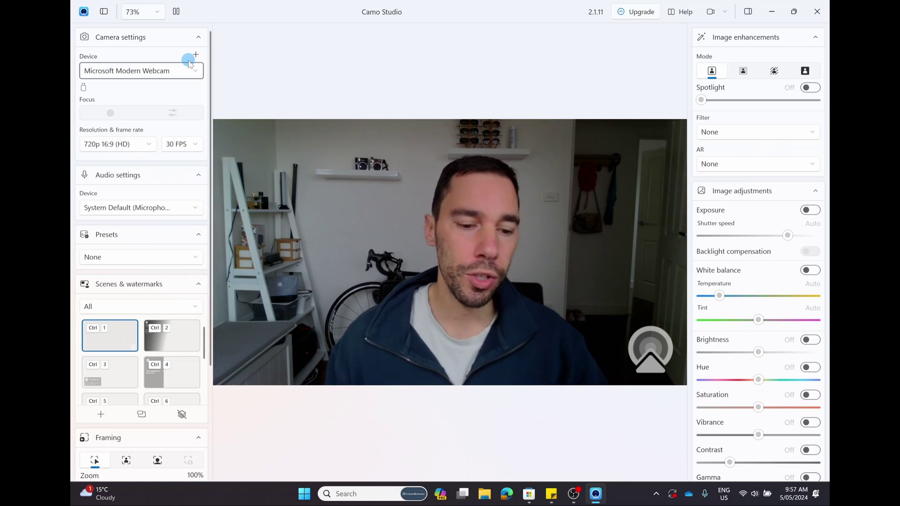
{"action": "left_click", "coordinate": [195, 75]}
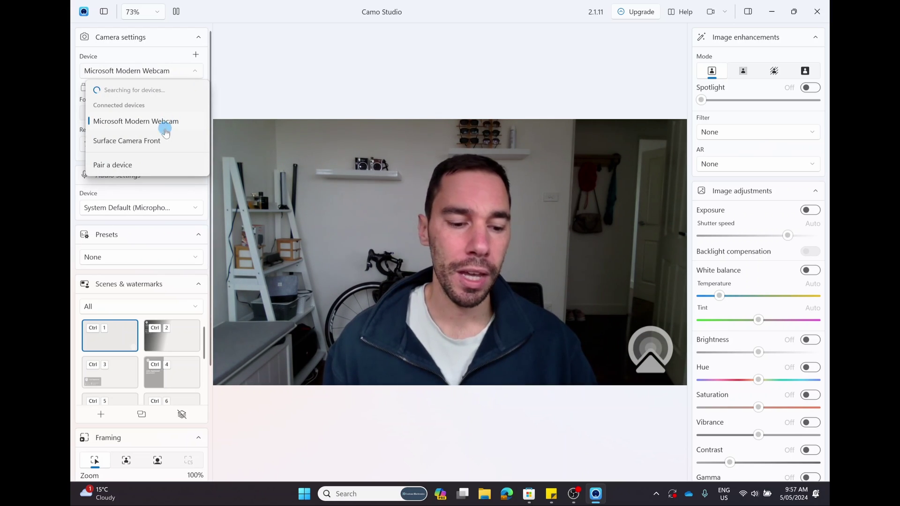
{"action": "left_click", "coordinate": [151, 141]}
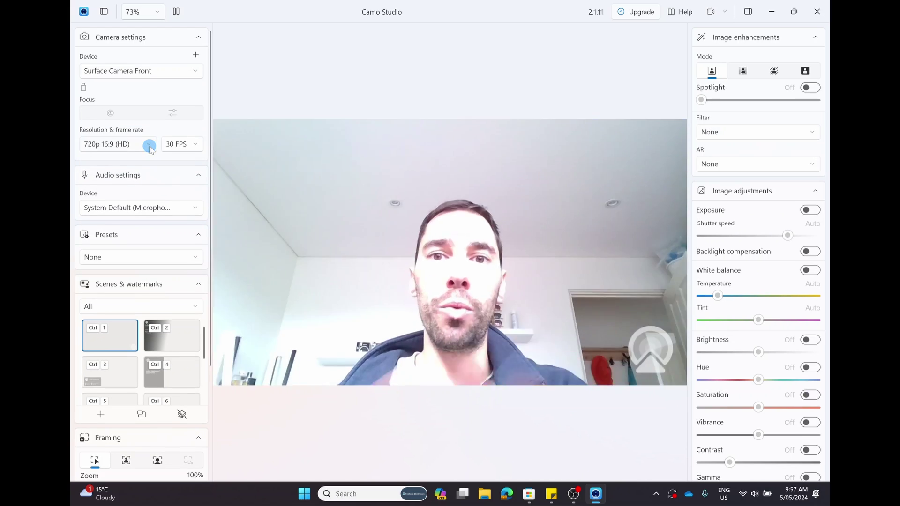
{"action": "left_click", "coordinate": [169, 73]}
{"action": "left_click", "coordinate": [142, 120]}
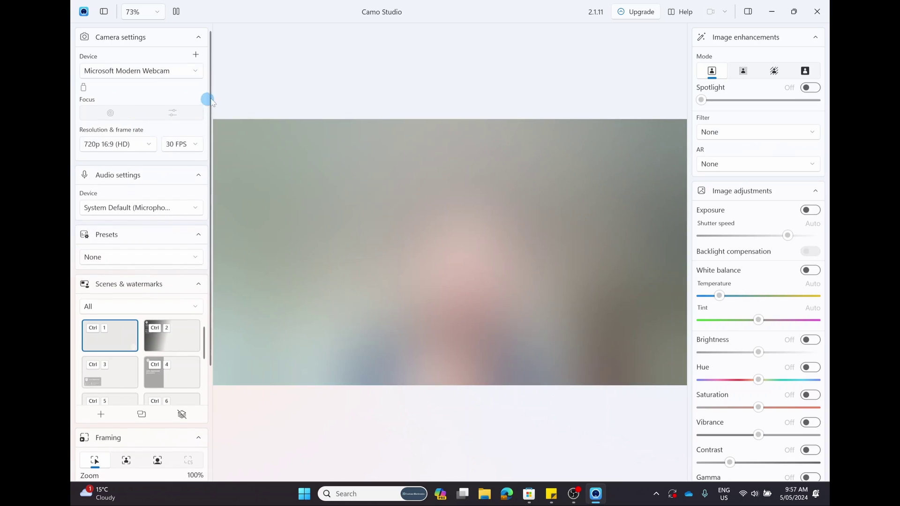
{"action": "left_click", "coordinate": [142, 143]}
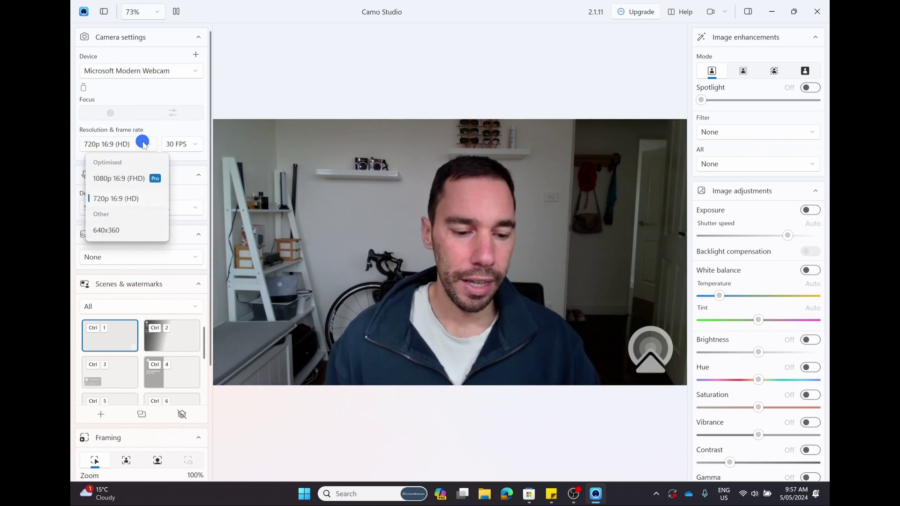
{"action": "left_click", "coordinate": [135, 198]}
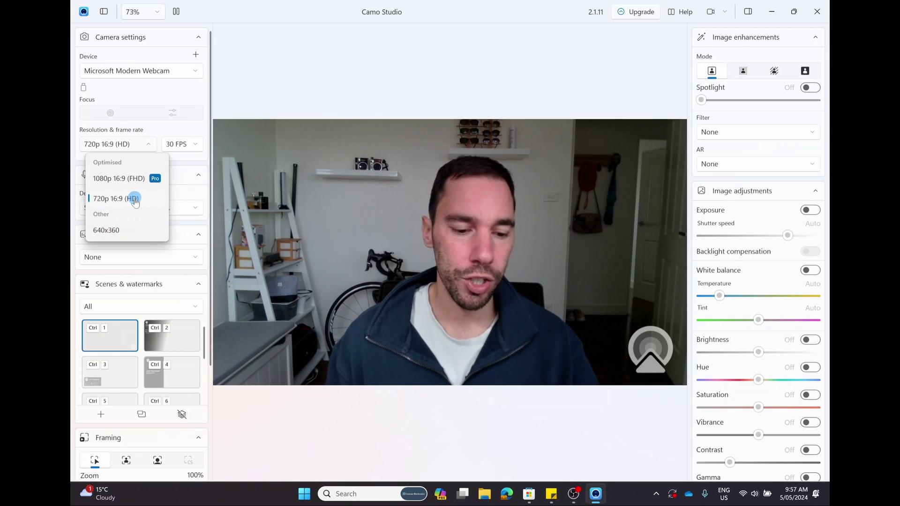
{"action": "left_click", "coordinate": [189, 146]}
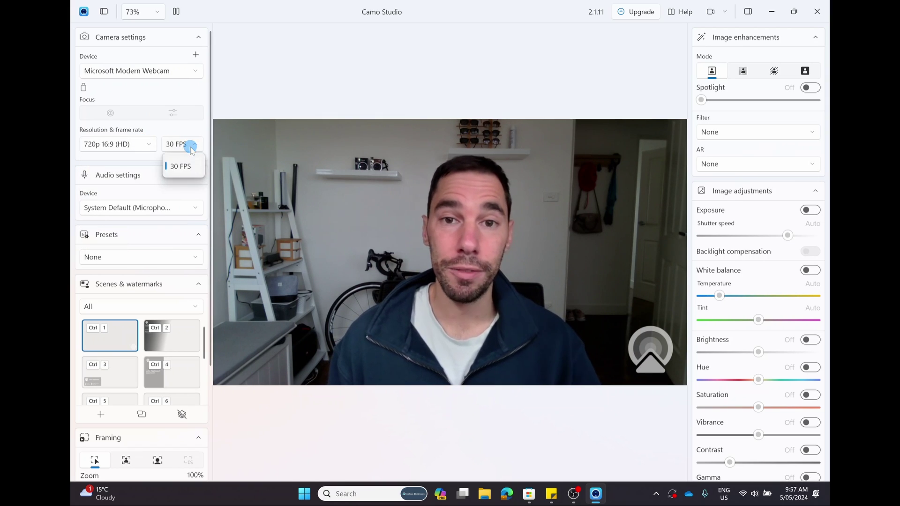
{"action": "left_click", "coordinate": [286, 93]}
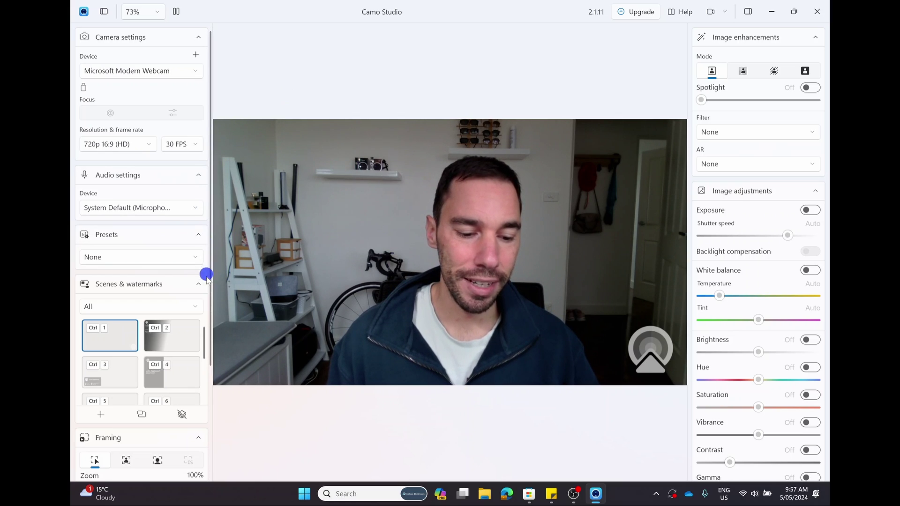
- Try the Ctrl 5 name lower-third, then apply the Ctrl 2 profile card scene
{"action": "scroll", "coordinate": [171, 285], "scroll_direction": "down", "scroll_amount": 2}
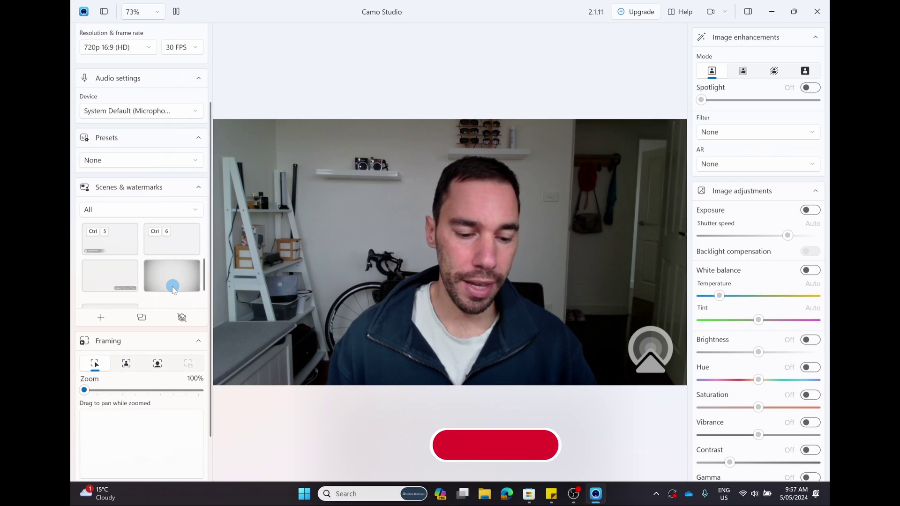
{"action": "scroll", "coordinate": [171, 285], "scroll_direction": "down", "scroll_amount": 1}
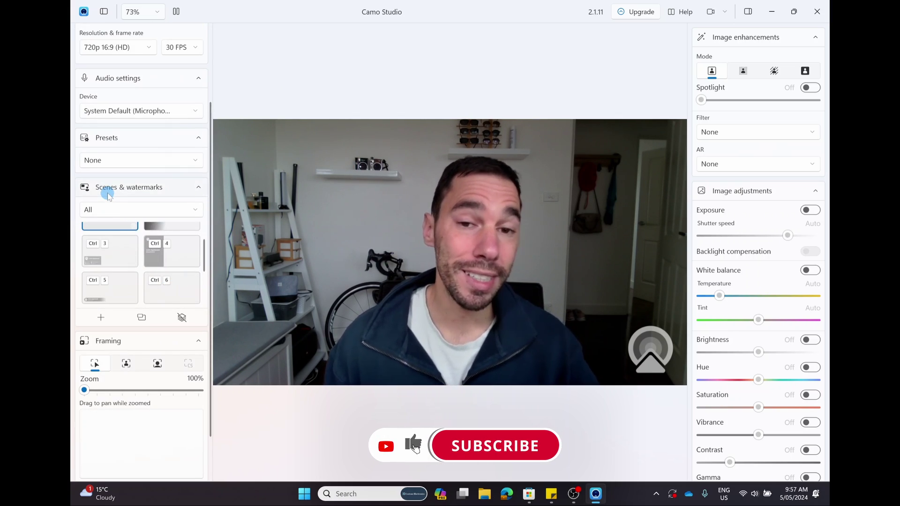
{"action": "scroll", "coordinate": [165, 259], "scroll_direction": "up", "scroll_amount": 1}
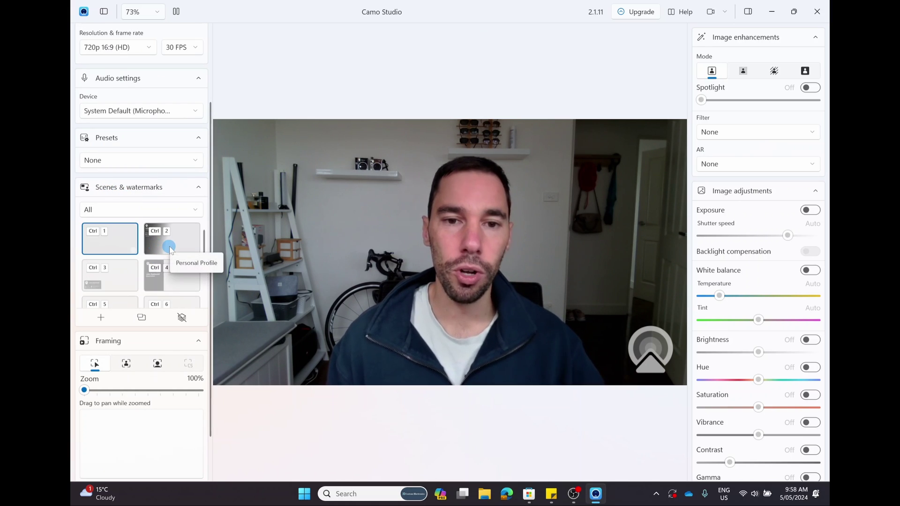
{"action": "scroll", "coordinate": [170, 248], "scroll_direction": "down", "scroll_amount": 3}
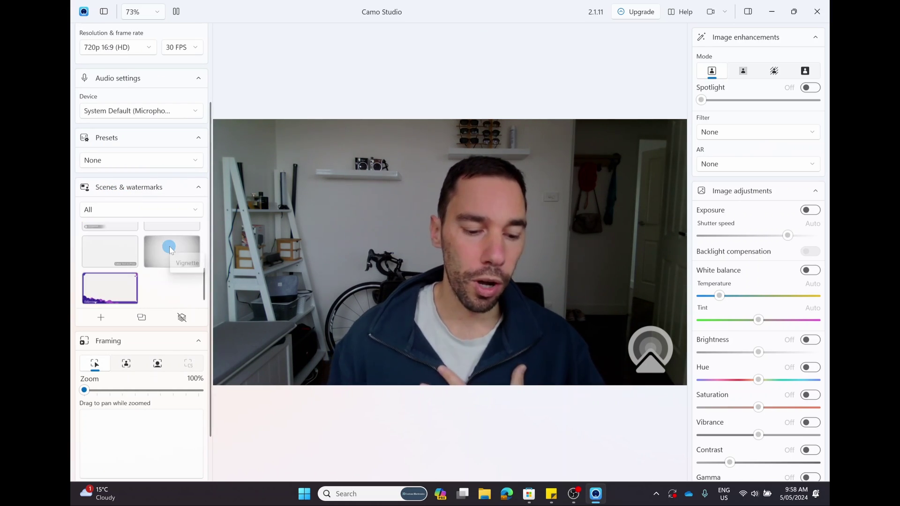
{"action": "left_click", "coordinate": [116, 248]}
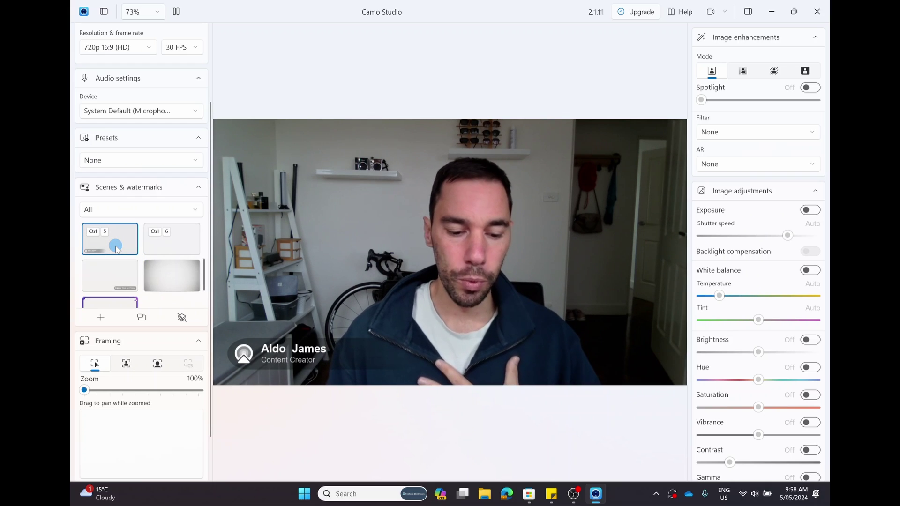
{"action": "scroll", "coordinate": [127, 247], "scroll_direction": "up", "scroll_amount": 3}
{"action": "left_click", "coordinate": [156, 244]}
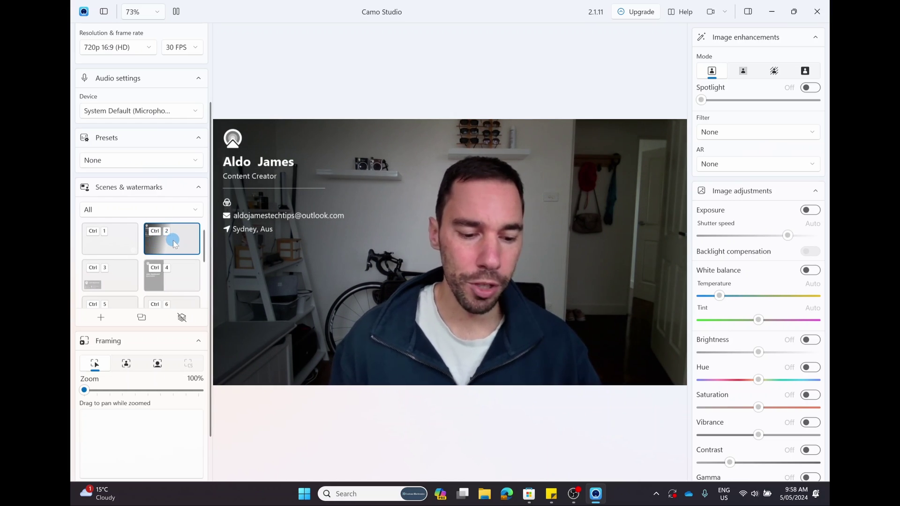
- Duplicate the Ctrl 2 profile card scene as 'Demo' and open the copy in the scene editor
{"action": "right_click", "coordinate": [173, 242]}
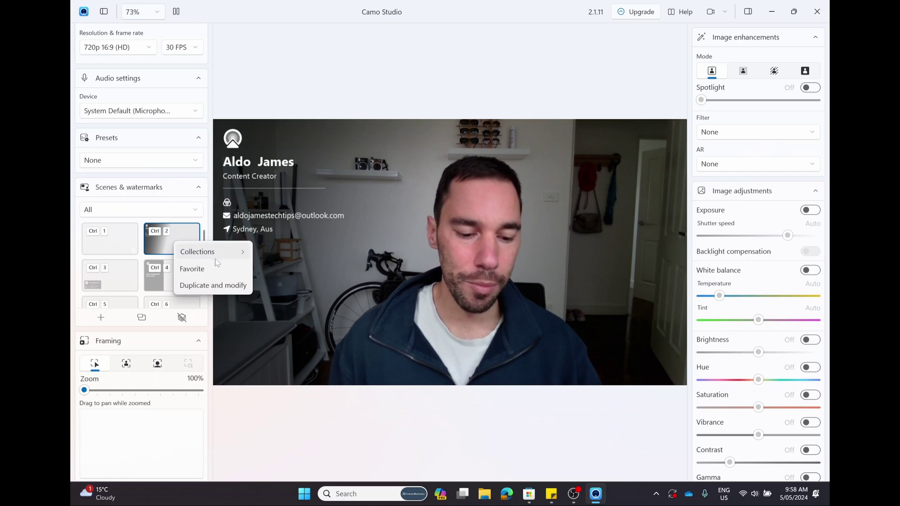
{"action": "left_click", "coordinate": [214, 286]}
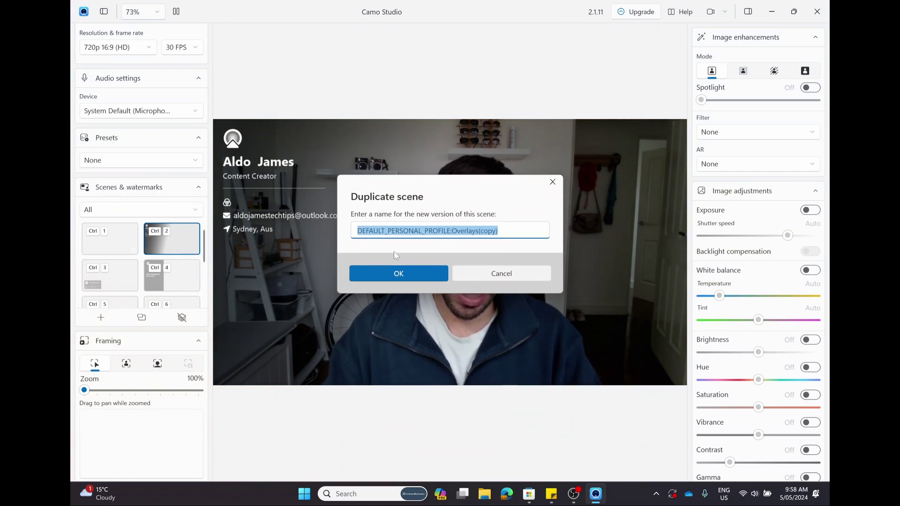
{"action": "type", "text": "Demo"}
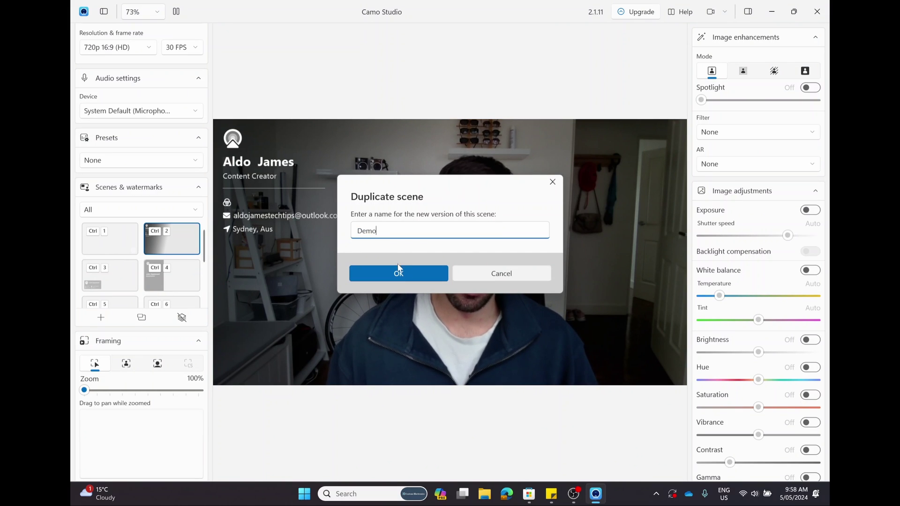
{"action": "left_click", "coordinate": [399, 270]}
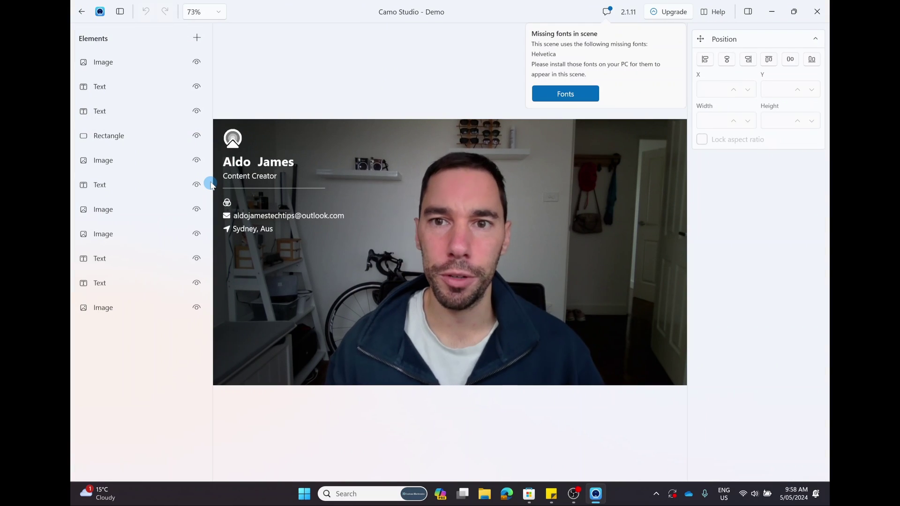
{"action": "left_click", "coordinate": [132, 68]}
{"action": "left_click", "coordinate": [113, 310], "text": "shift"}
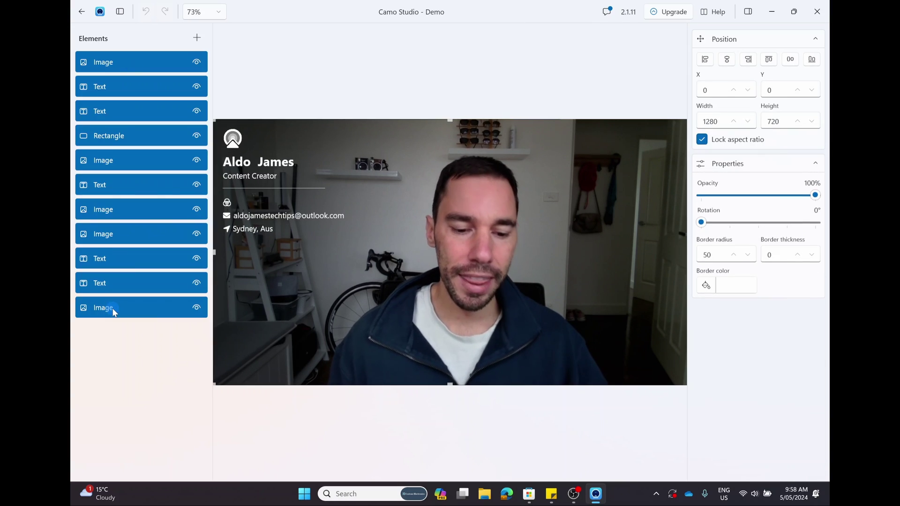
{"action": "left_click", "coordinate": [197, 37]}
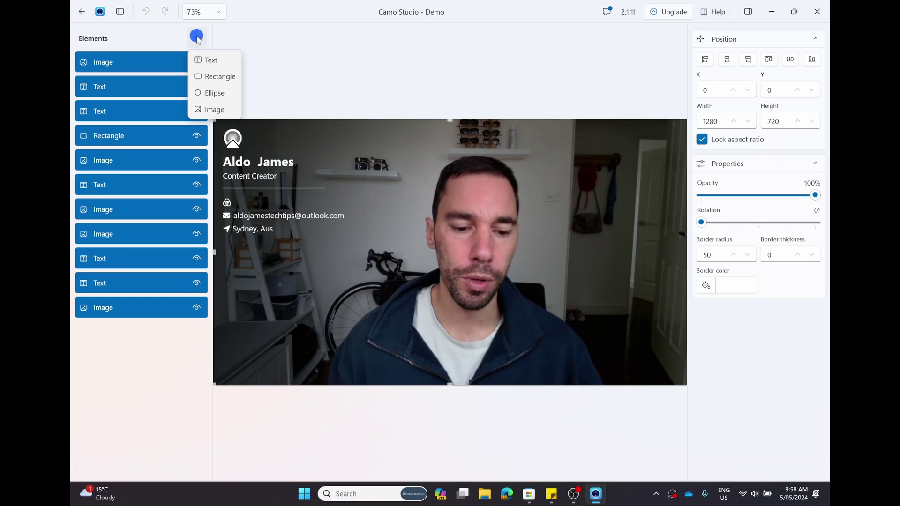
{"action": "left_click", "coordinate": [290, 64]}
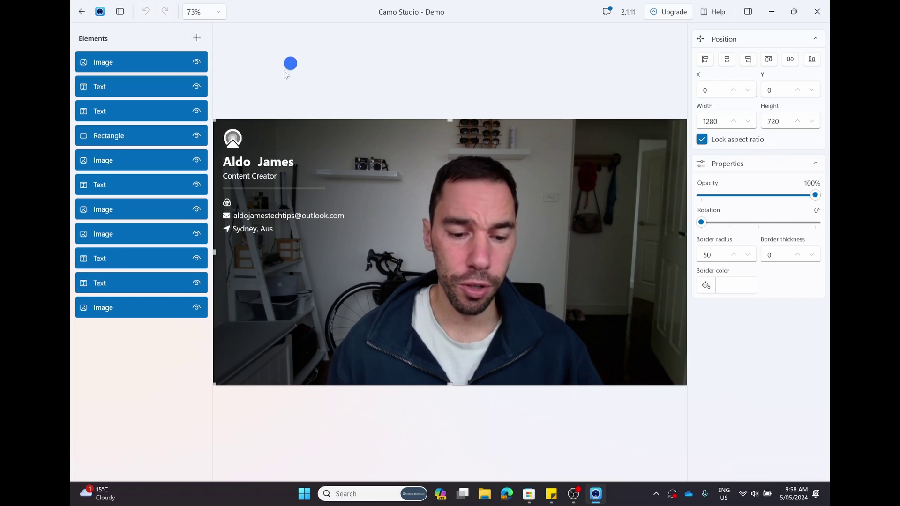
- Inspect the card's logo, email and Sydney, Aus location elements, ending with the top logo selected
{"action": "left_click", "coordinate": [109, 370]}
{"action": "left_click", "coordinate": [232, 138]}
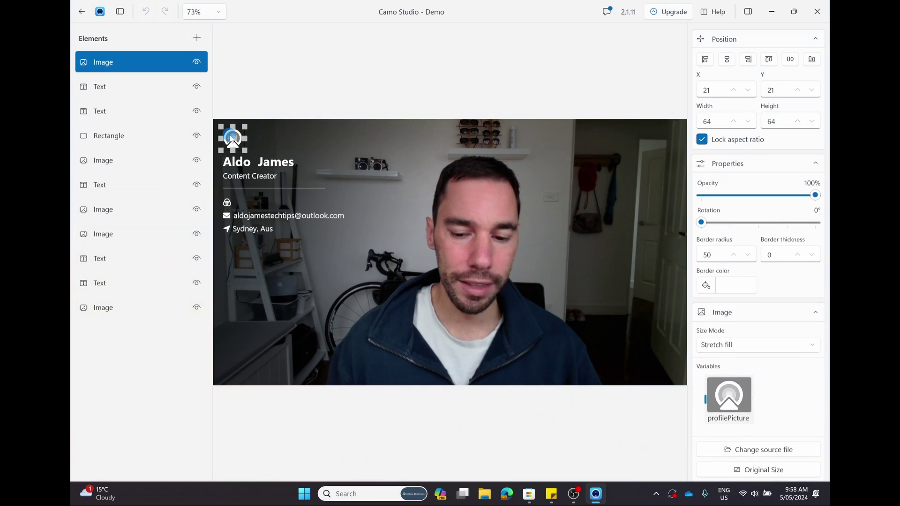
{"action": "left_click", "coordinate": [124, 69]}
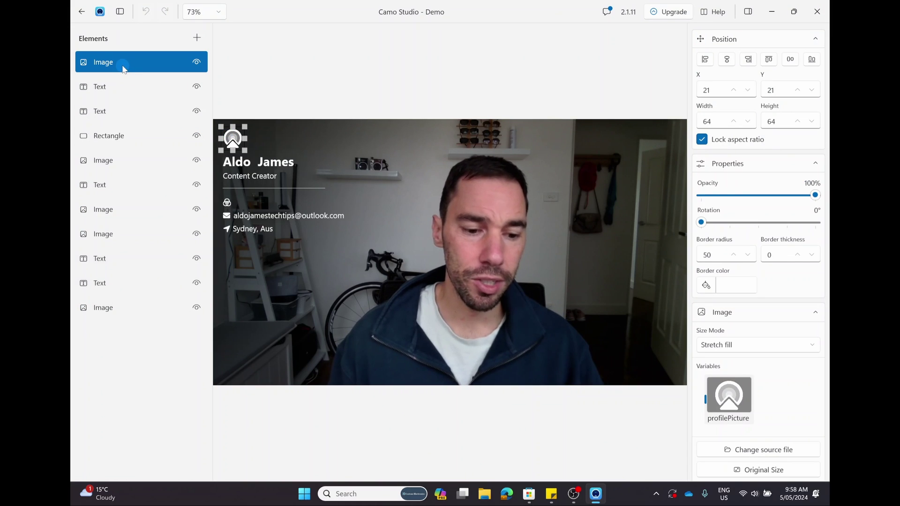
{"action": "left_click", "coordinate": [250, 215]}
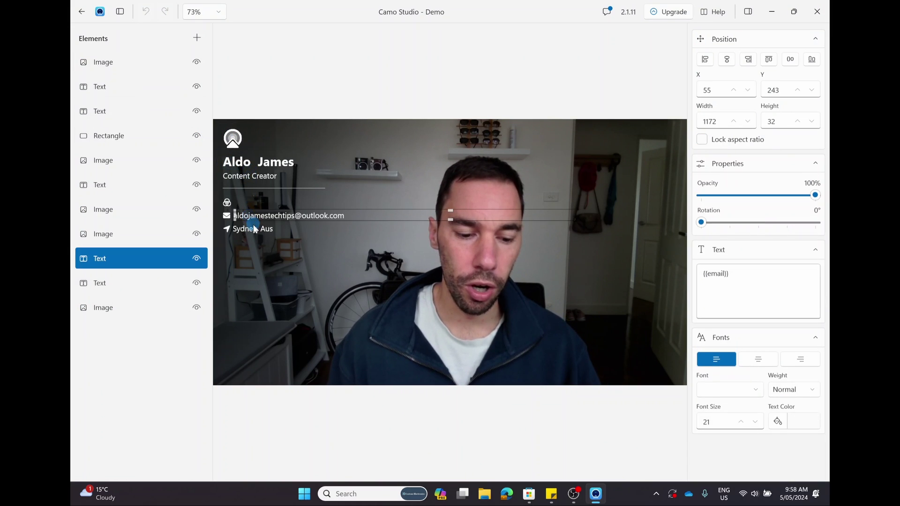
{"action": "left_click", "coordinate": [253, 228]}
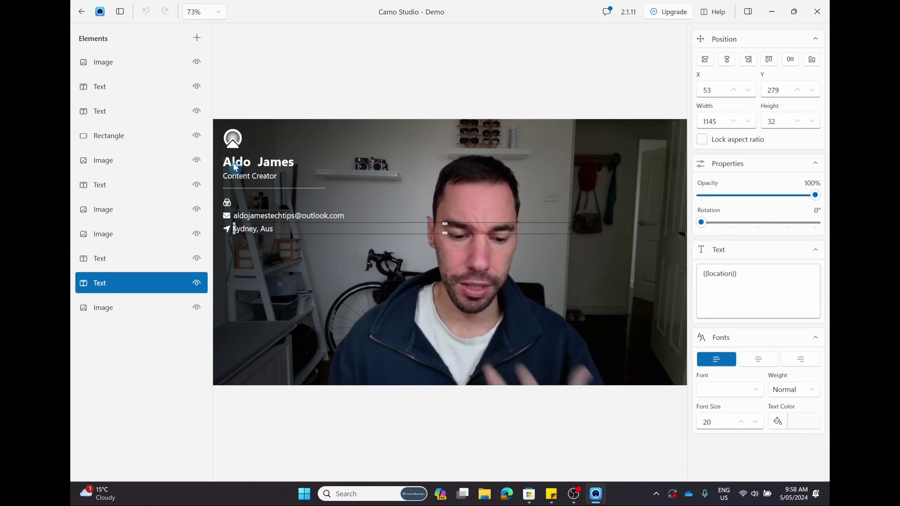
{"action": "left_click", "coordinate": [232, 138]}
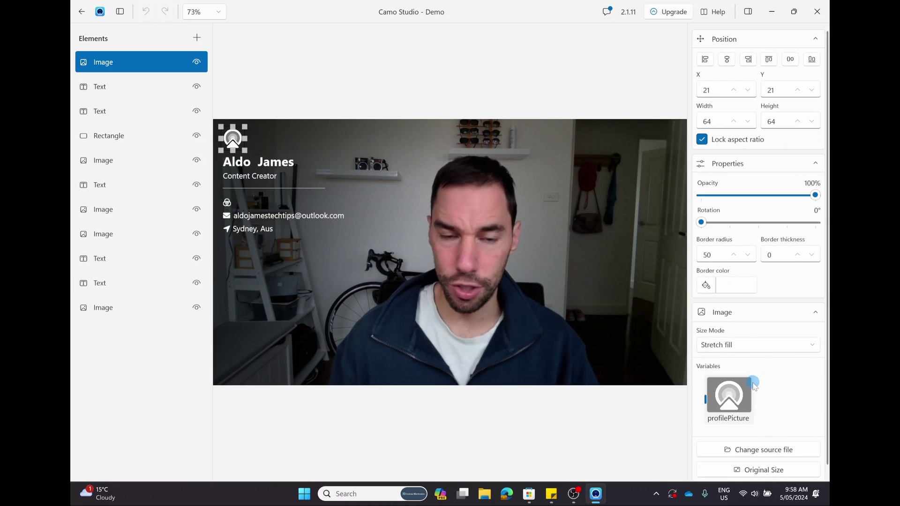
- Change the logo's source file to the YouTube logo PNG in Downloads
{"action": "left_click", "coordinate": [769, 450]}
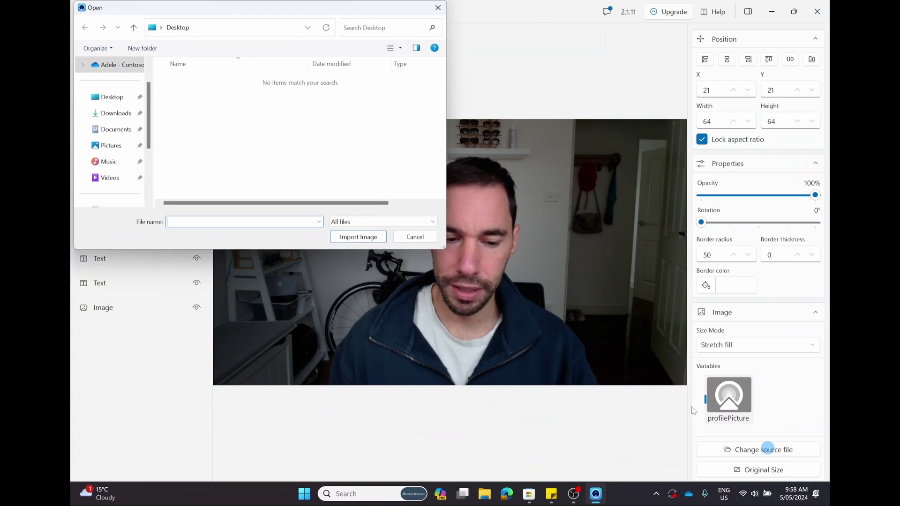
{"action": "left_click", "coordinate": [116, 114]}
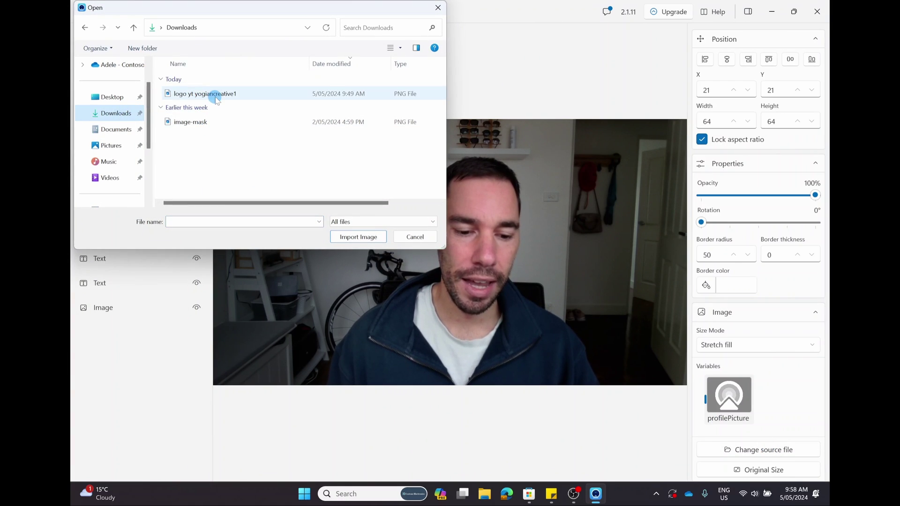
{"action": "left_click", "coordinate": [217, 94]}
{"action": "double_click", "coordinate": [217, 94]}
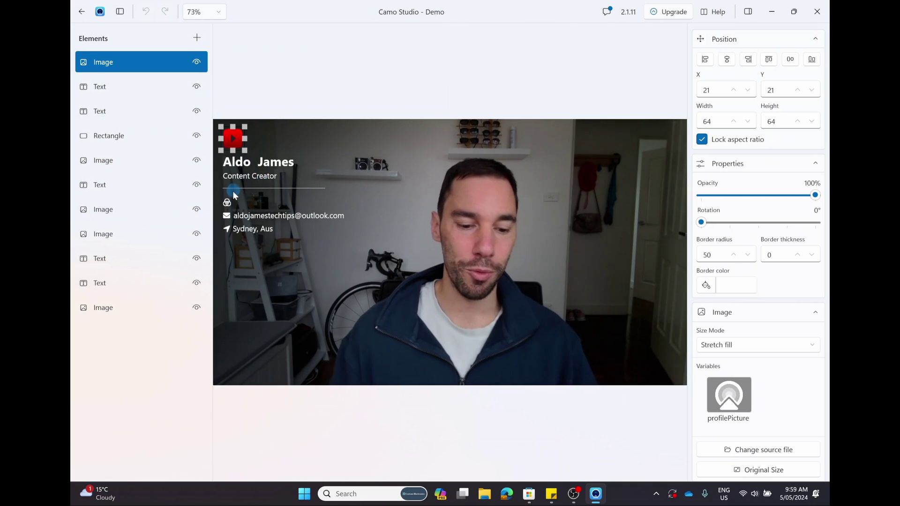
- Delete the small icon under the divider and move the email and location rows up beneath it
{"action": "left_click", "coordinate": [228, 203]}
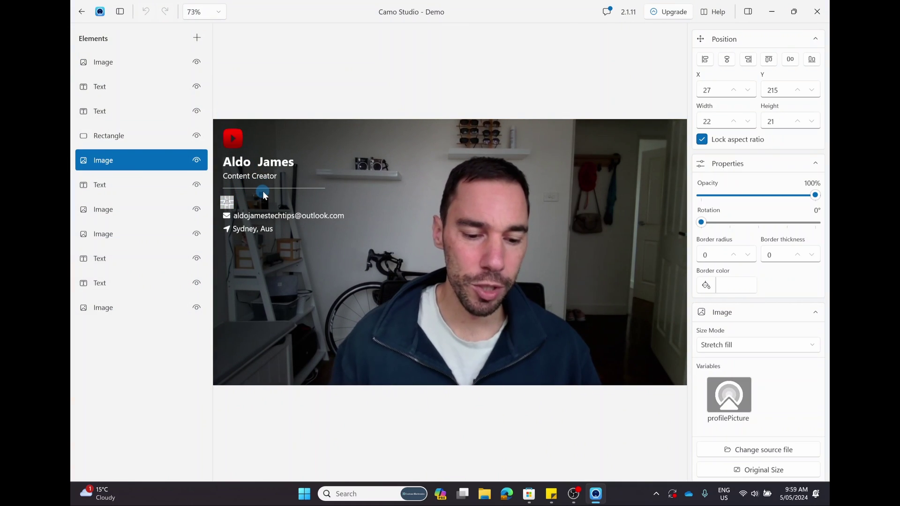
{"action": "key", "text": "Delete"}
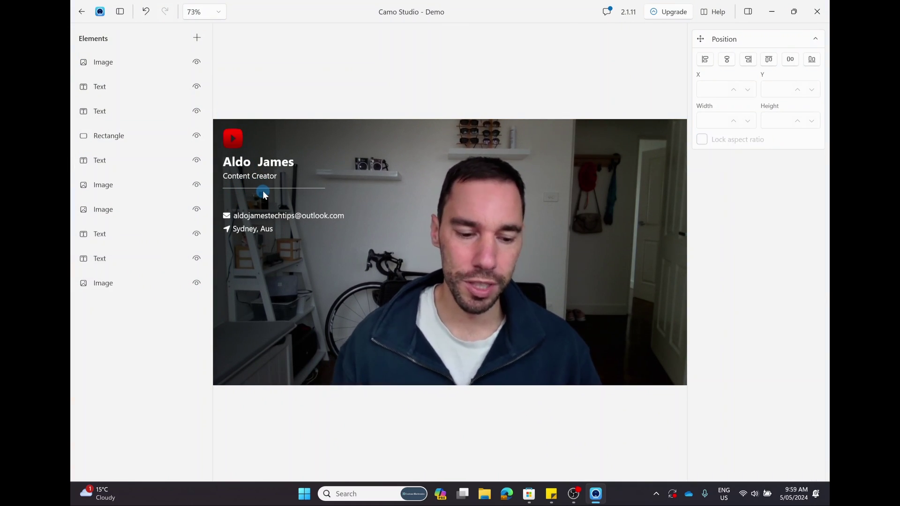
{"action": "left_click", "coordinate": [250, 229]}
{"action": "left_click", "coordinate": [251, 217], "text": "shift"}
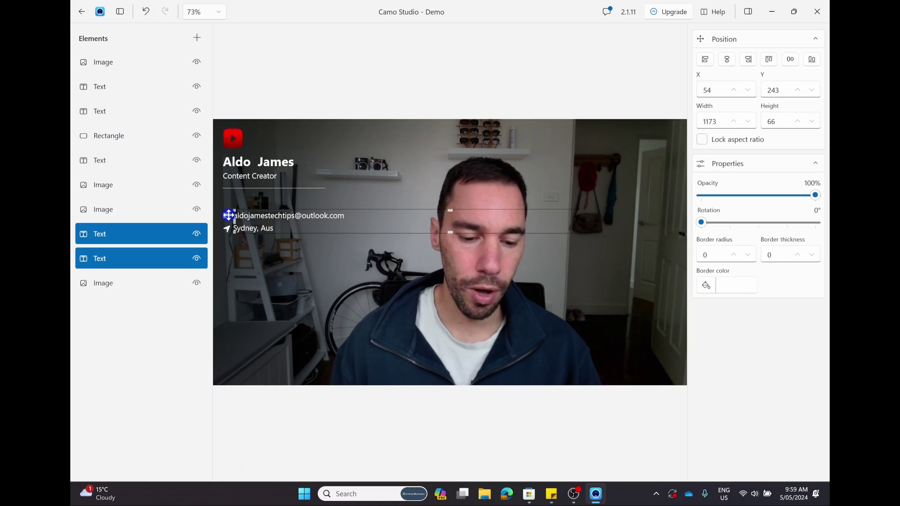
{"action": "left_click", "coordinate": [228, 215], "text": "shift"}
{"action": "left_click", "coordinate": [227, 230], "text": "shift"}
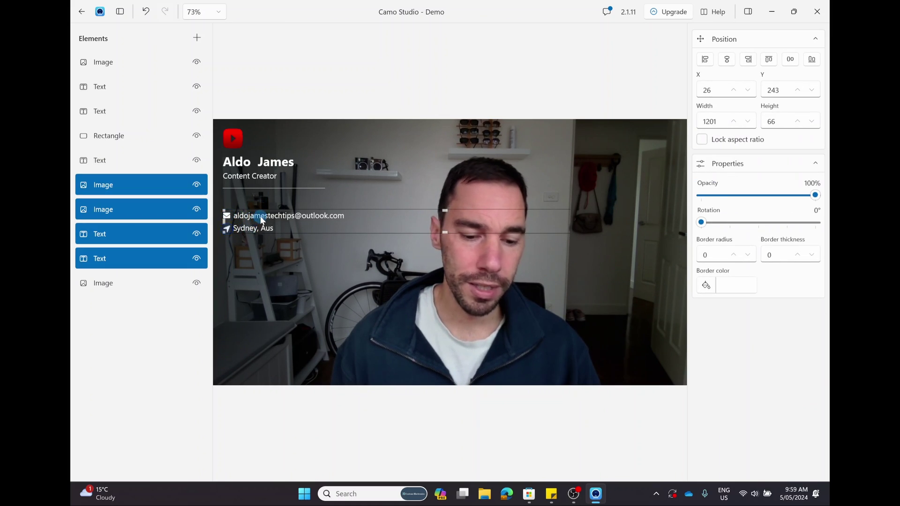
{"action": "left_click_drag", "start_coordinate": [260, 217], "coordinate": [260, 198]}
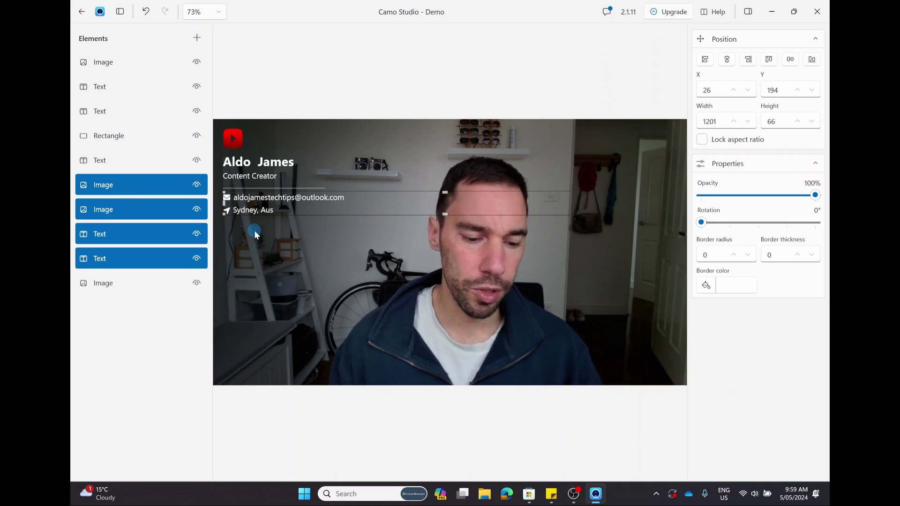
- Hide the email text on the card with its eye toggle
{"action": "left_click", "coordinate": [154, 334]}
{"action": "left_click", "coordinate": [187, 229]}
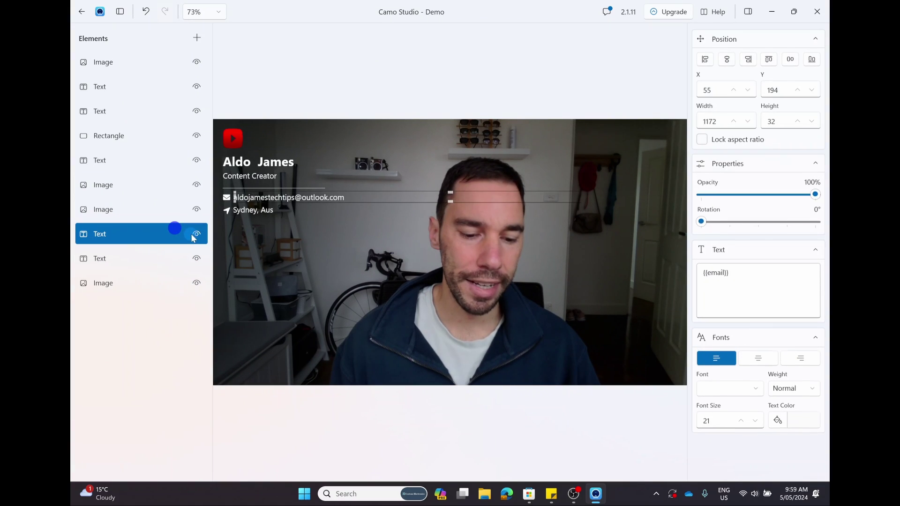
{"action": "left_click", "coordinate": [196, 234]}
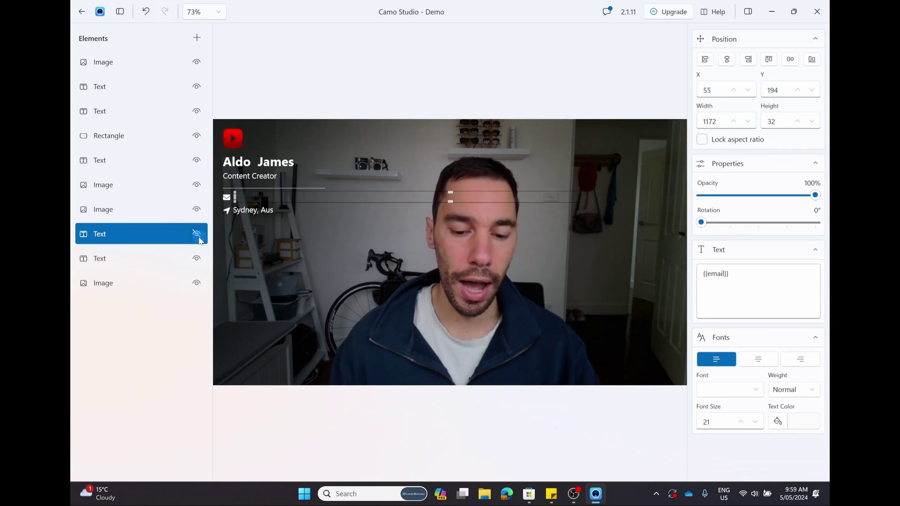
{"action": "left_click", "coordinate": [246, 282]}
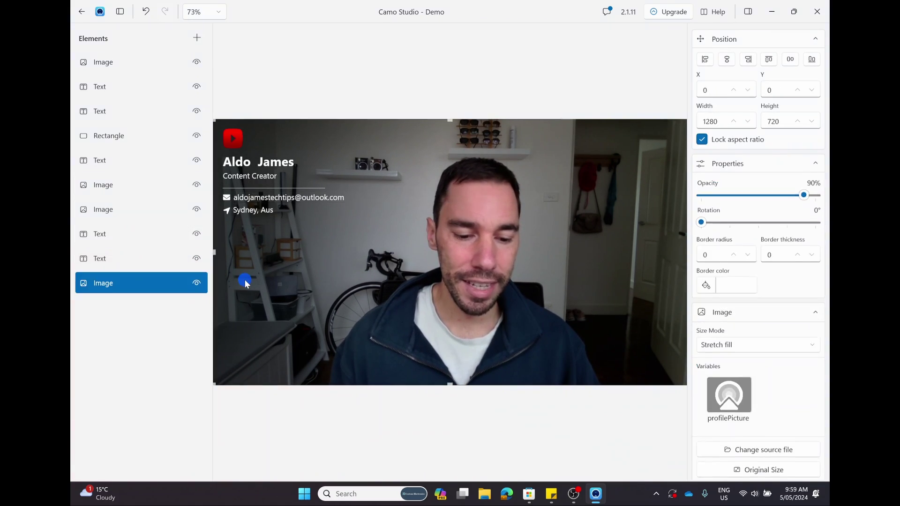
{"action": "left_click", "coordinate": [197, 284]}
{"action": "left_click", "coordinate": [196, 284]}
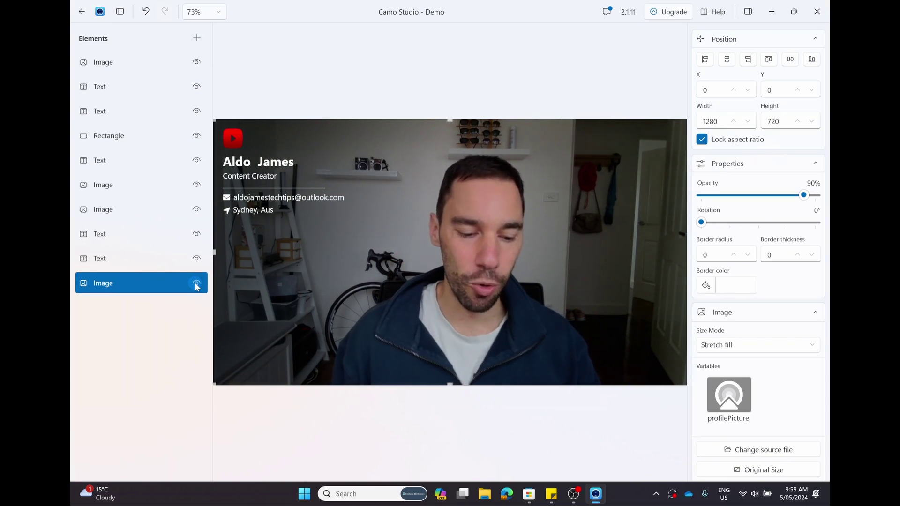
{"action": "left_click", "coordinate": [196, 284]}
{"action": "left_click", "coordinate": [196, 284]}
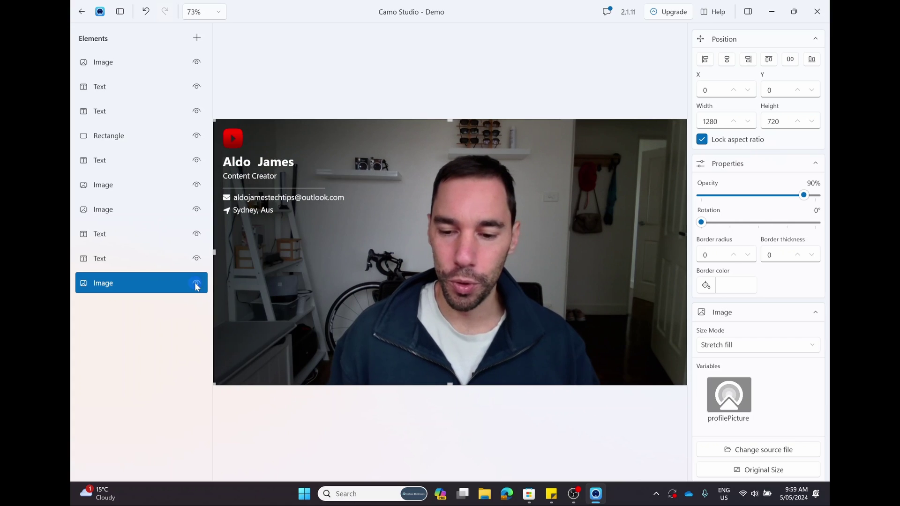
{"action": "left_click_drag", "start_coordinate": [804, 195], "coordinate": [795, 196]}
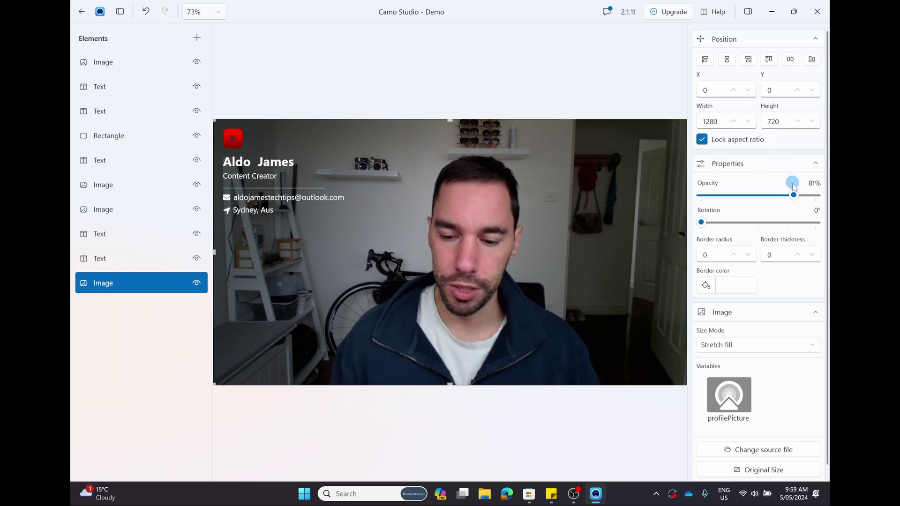
{"action": "mouse_move", "coordinate": [793, 196]}
{"action": "left_mouse_down"}
{"action": "mouse_move", "coordinate": [752, 198]}
{"action": "mouse_move", "coordinate": [823, 193]}
{"action": "mouse_move", "coordinate": [779, 196]}
{"action": "left_mouse_up"}
{"action": "mouse_move", "coordinate": [701, 224]}
{"action": "left_mouse_down"}
{"action": "mouse_move", "coordinate": [766, 223]}
{"action": "mouse_move", "coordinate": [694, 222]}
{"action": "left_mouse_up"}
{"action": "left_click", "coordinate": [722, 284]}
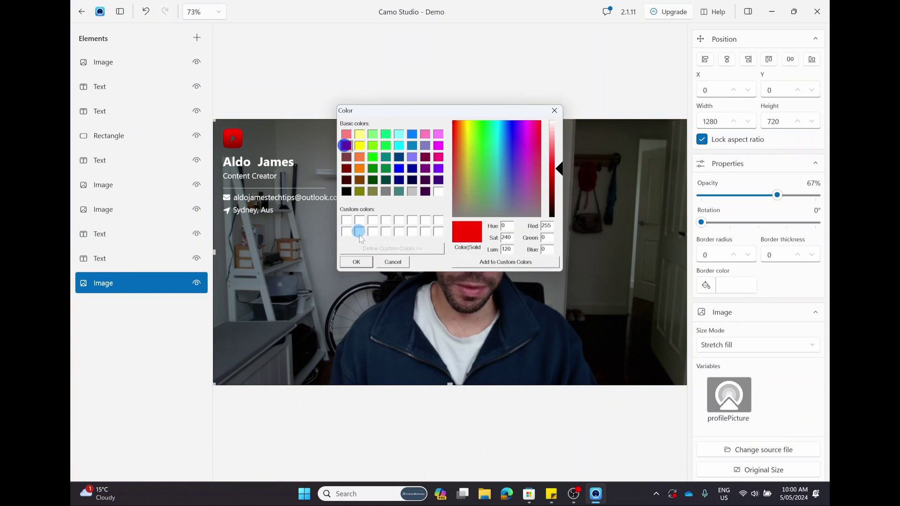
{"action": "left_click", "coordinate": [357, 262]}
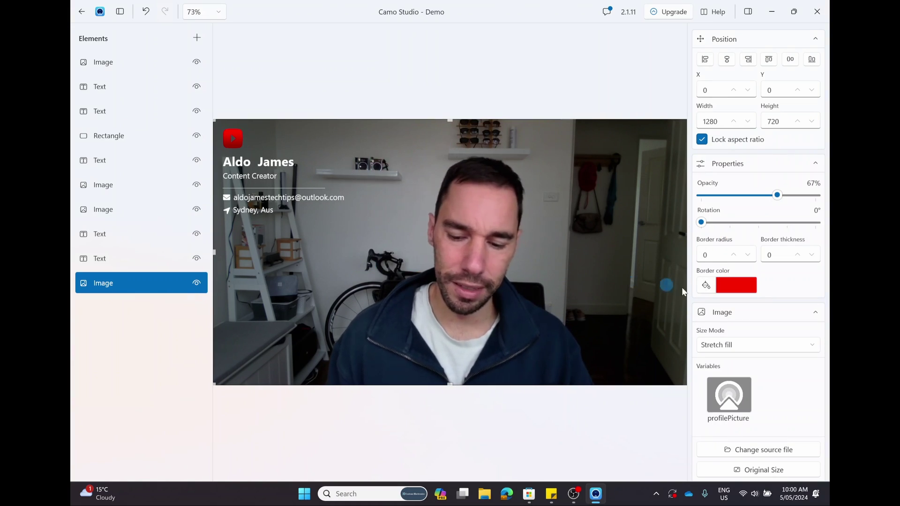
{"action": "left_click", "coordinate": [712, 291]}
{"action": "scroll", "coordinate": [785, 313], "scroll_direction": "down", "scroll_amount": 1}
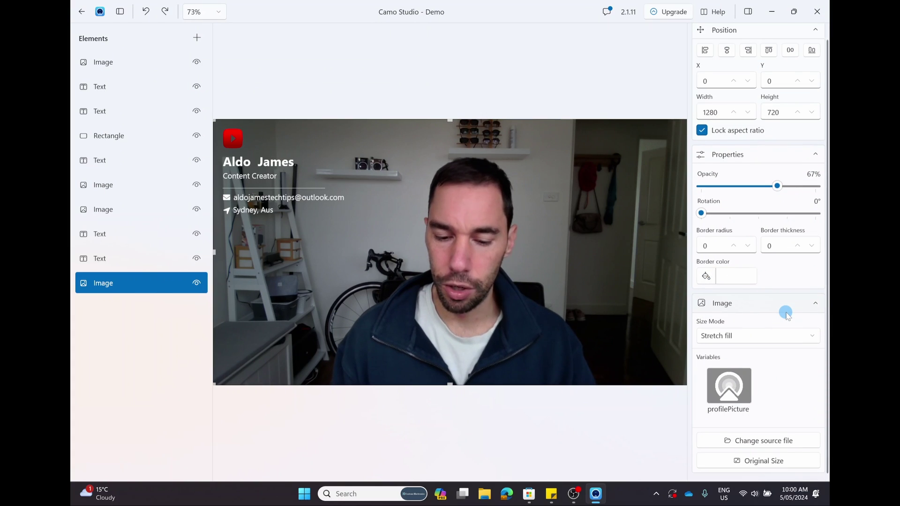
{"action": "scroll", "coordinate": [786, 313], "scroll_direction": "up", "scroll_amount": 1}
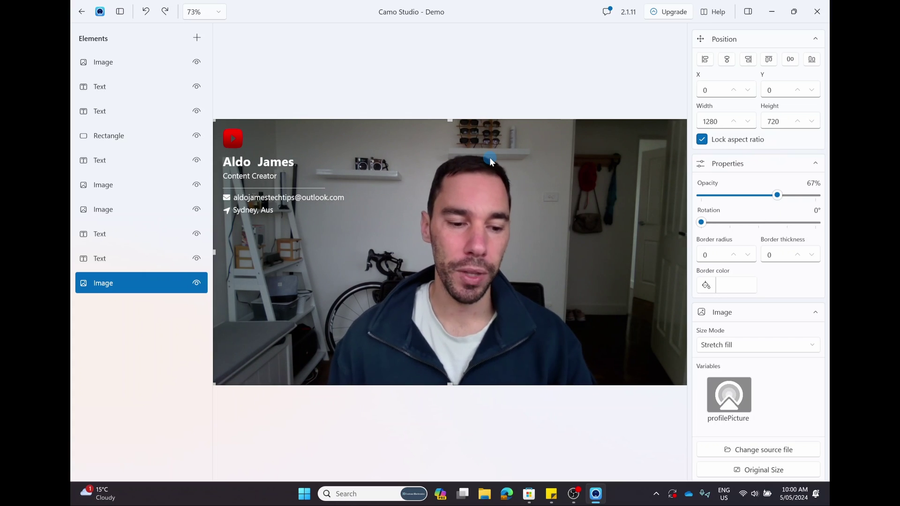
- Back in the camera view, duplicate the Ctrl 5 name tag scene as 'YouTube 2' for editing
{"action": "left_click", "coordinate": [83, 12]}
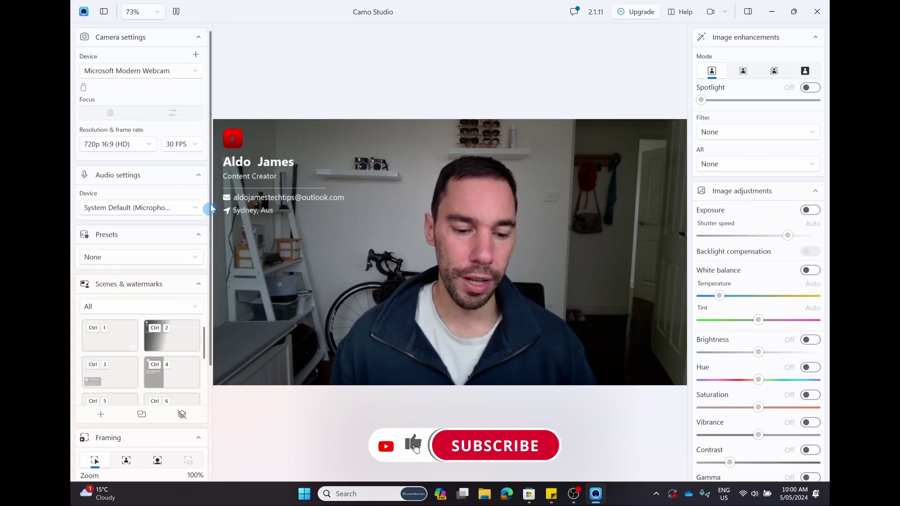
{"action": "left_click_drag", "start_coordinate": [210, 209], "coordinate": [203, 296]}
{"action": "scroll", "coordinate": [176, 253], "scroll_direction": "down", "scroll_amount": 3}
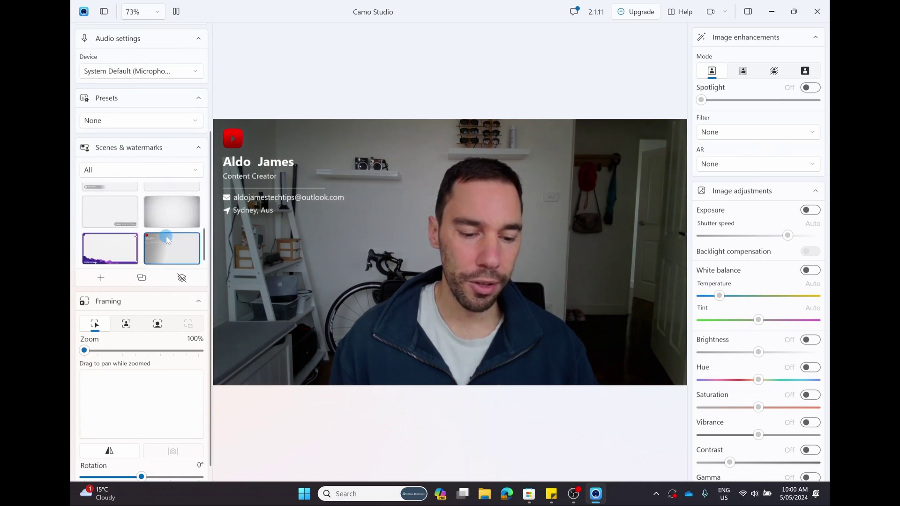
{"action": "scroll", "coordinate": [111, 203], "scroll_direction": "up", "scroll_amount": 2}
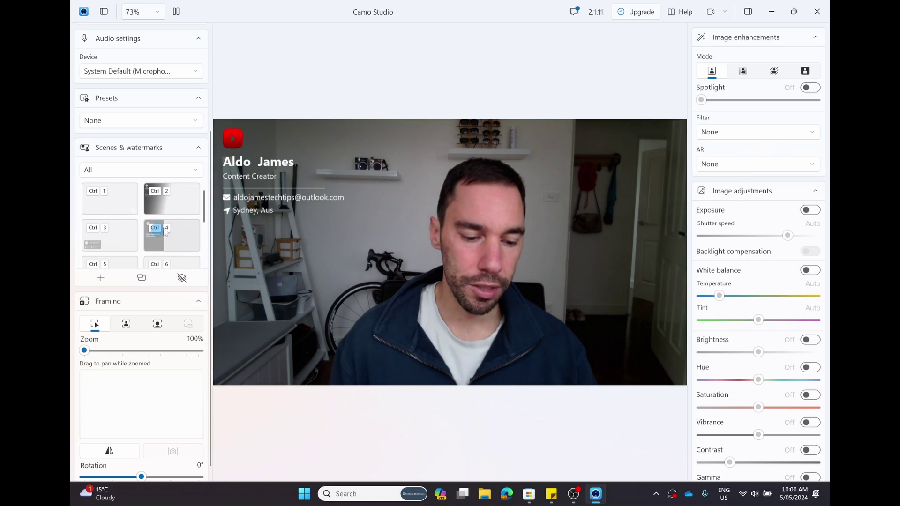
{"action": "left_click", "coordinate": [117, 263]}
{"action": "right_click", "coordinate": [117, 262]}
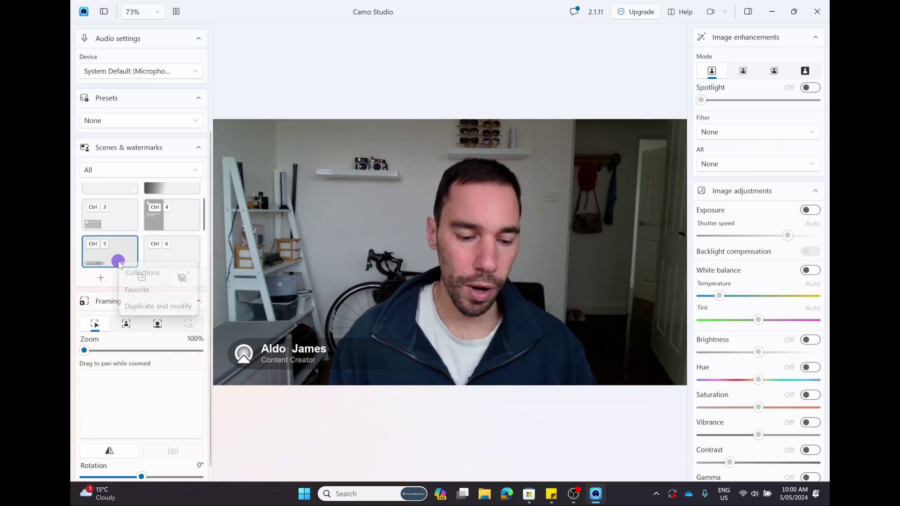
{"action": "left_click", "coordinate": [166, 304]}
{"action": "type", "text": "YouTube 2"}
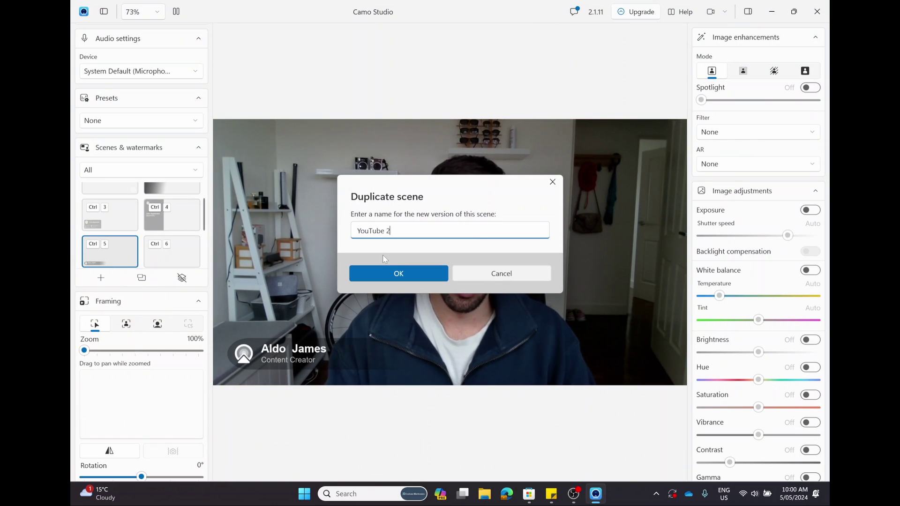
{"action": "left_click", "coordinate": [386, 273]}
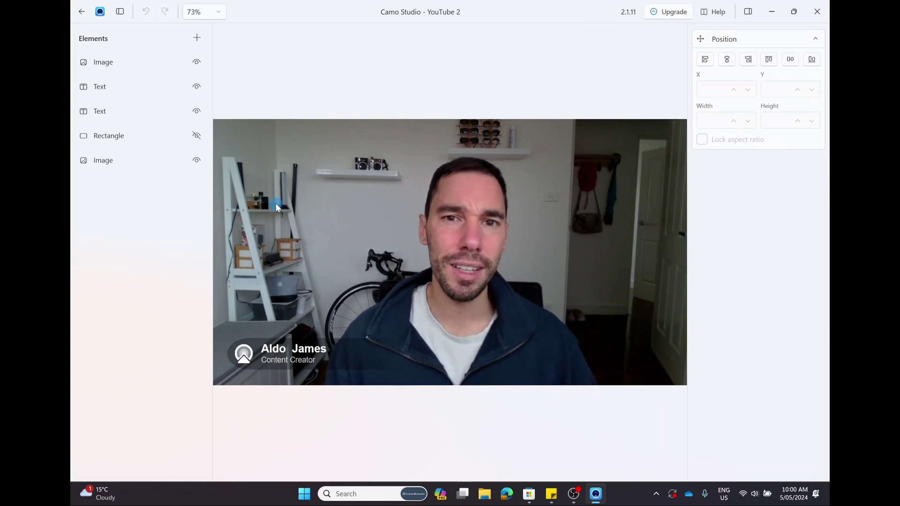
- Replace the name card's profile picture with the red YouTube logo PNG
{"action": "left_click", "coordinate": [245, 354]}
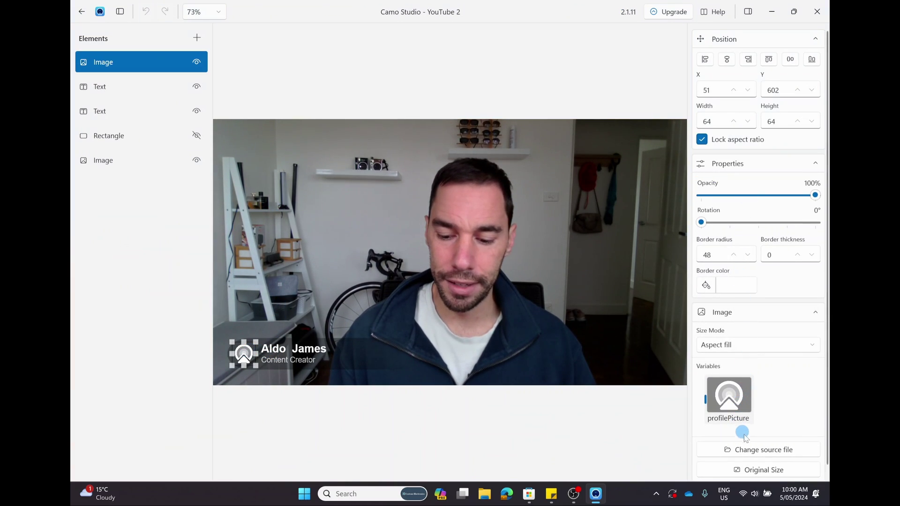
{"action": "left_click", "coordinate": [746, 449]}
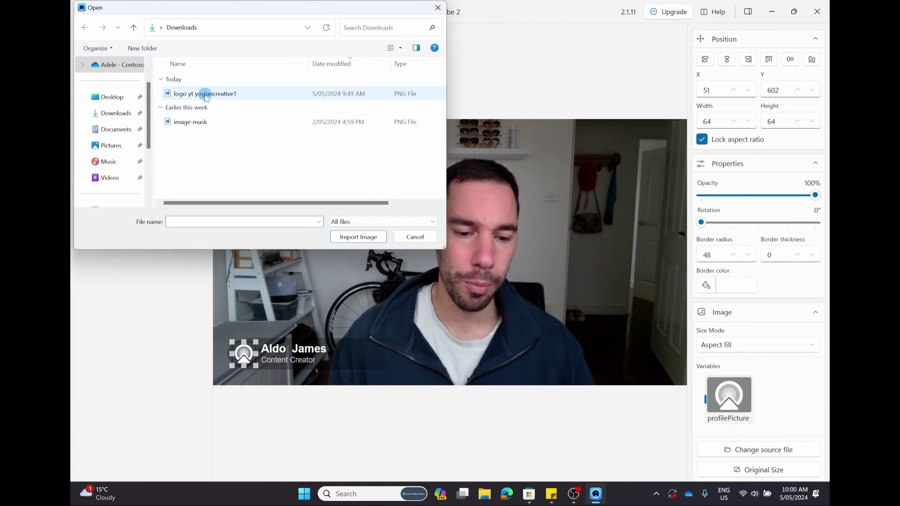
{"action": "left_click", "coordinate": [204, 95]}
{"action": "double_click", "coordinate": [205, 94]}
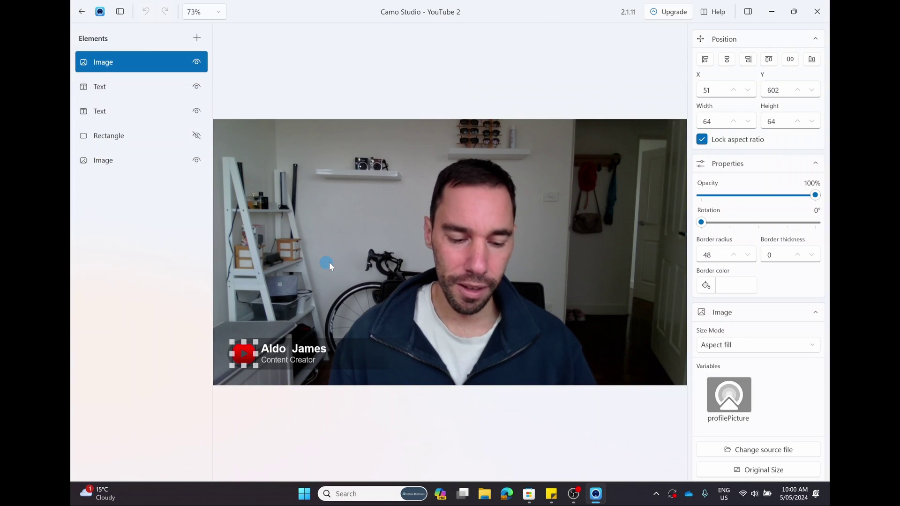
- Set the logo's Size Mode to Stretch fill and resize it to 73×73 beside the name
{"action": "left_click_drag", "start_coordinate": [253, 352], "coordinate": [333, 298]}
{"action": "left_click", "coordinate": [745, 346]}
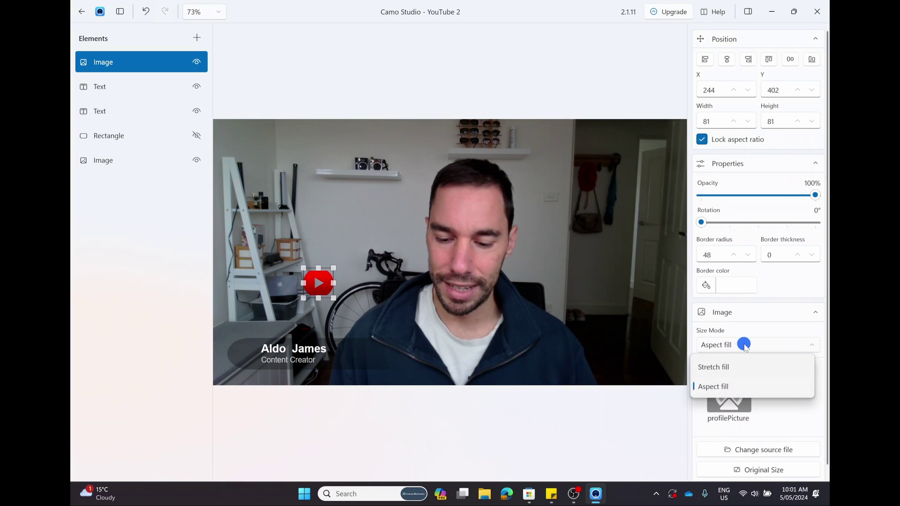
{"action": "left_click", "coordinate": [745, 368]}
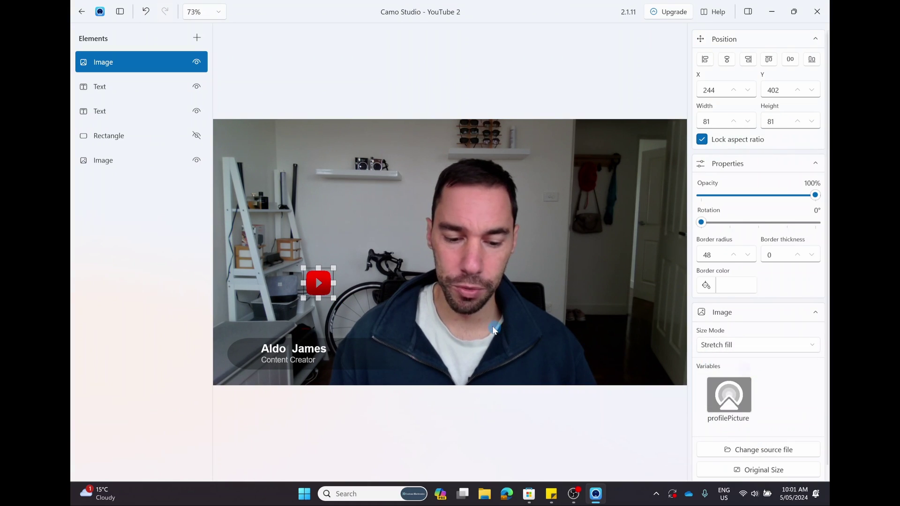
{"action": "left_click_drag", "start_coordinate": [333, 298], "coordinate": [253, 362]}
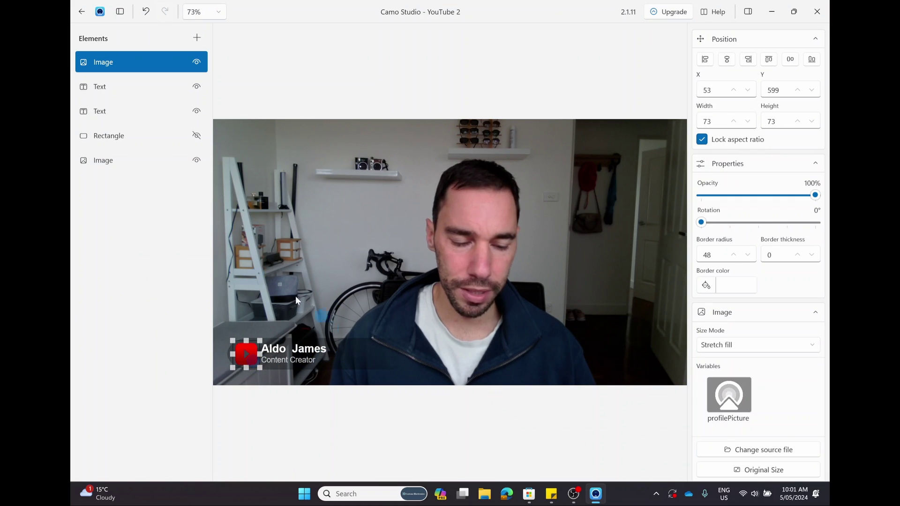
- Unhide the dark rectangle and hide the wide rounded background image, undoing an accidental text move
{"action": "left_click", "coordinate": [197, 136]}
{"action": "left_click", "coordinate": [135, 160]}
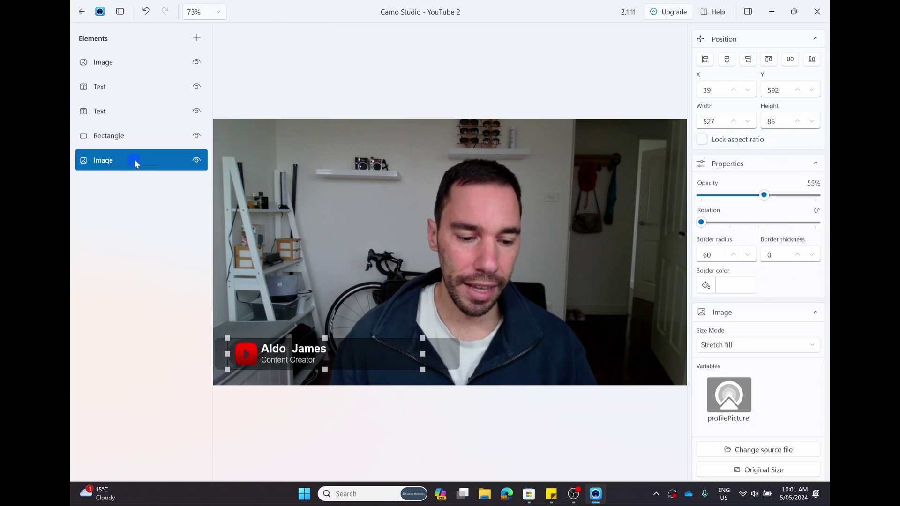
{"action": "left_click", "coordinate": [197, 160]}
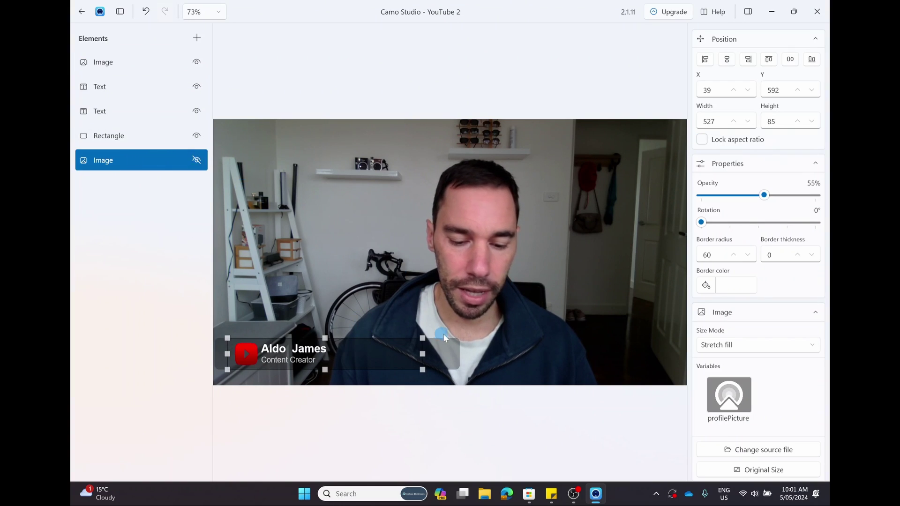
{"action": "left_click", "coordinate": [443, 347]}
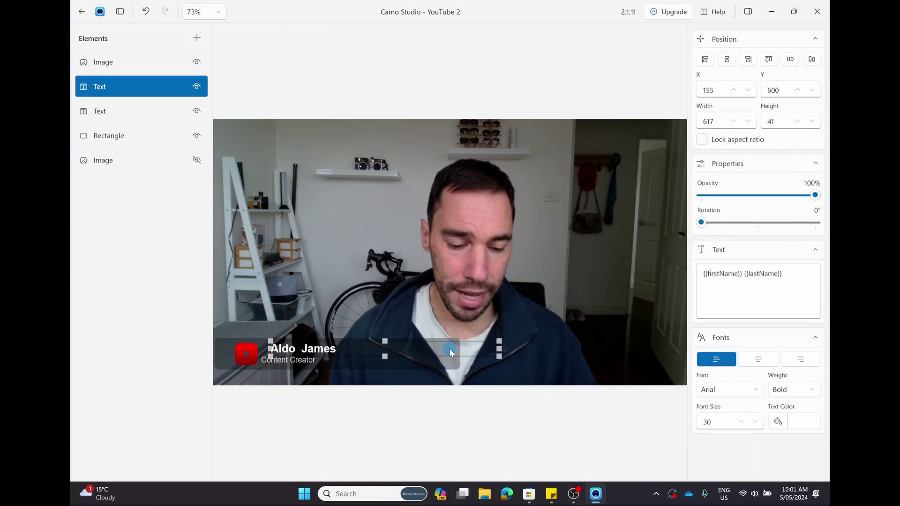
{"action": "key", "text": "ctrl+z"}
- Narrow the dark bar to 402 wide, nudge it right, and lower its opacity to 40%
{"action": "left_click", "coordinate": [218, 352]}
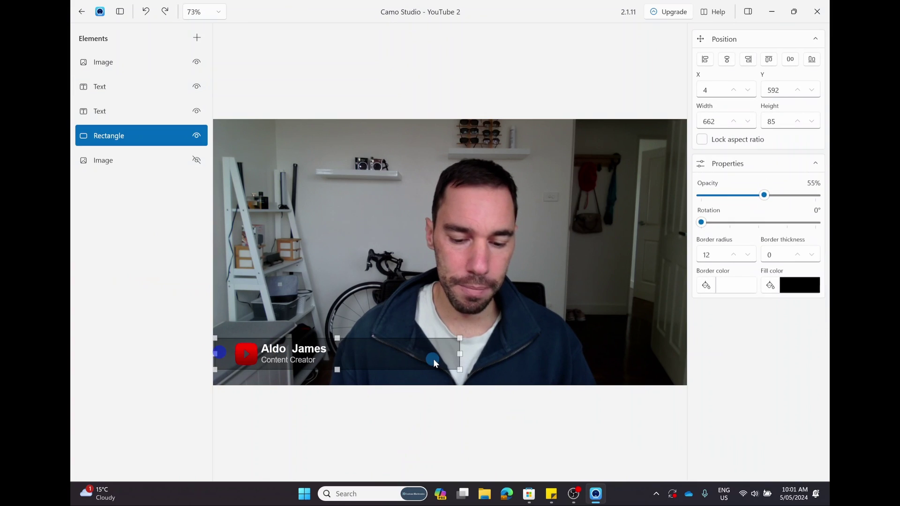
{"action": "left_click", "coordinate": [458, 351]}
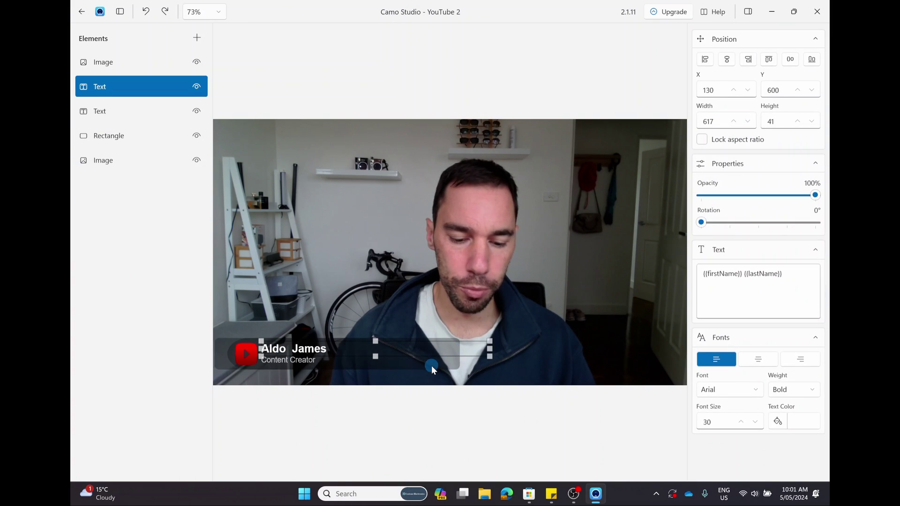
{"action": "left_click", "coordinate": [438, 366]}
{"action": "left_click", "coordinate": [459, 353]}
{"action": "left_click_drag", "start_coordinate": [459, 352], "coordinate": [364, 352]}
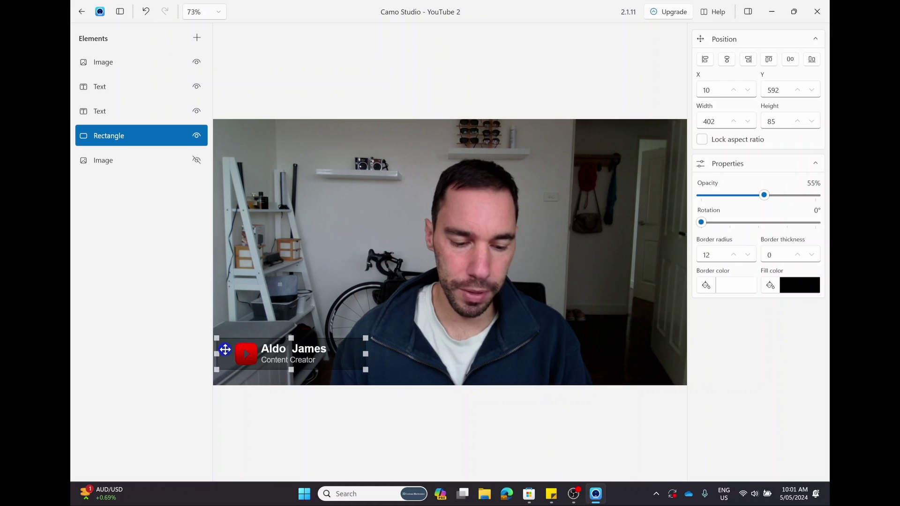
{"action": "left_click_drag", "start_coordinate": [225, 349], "coordinate": [234, 350]}
{"action": "left_click", "coordinate": [764, 194]}
{"action": "left_click_drag", "start_coordinate": [765, 196], "coordinate": [747, 197]}
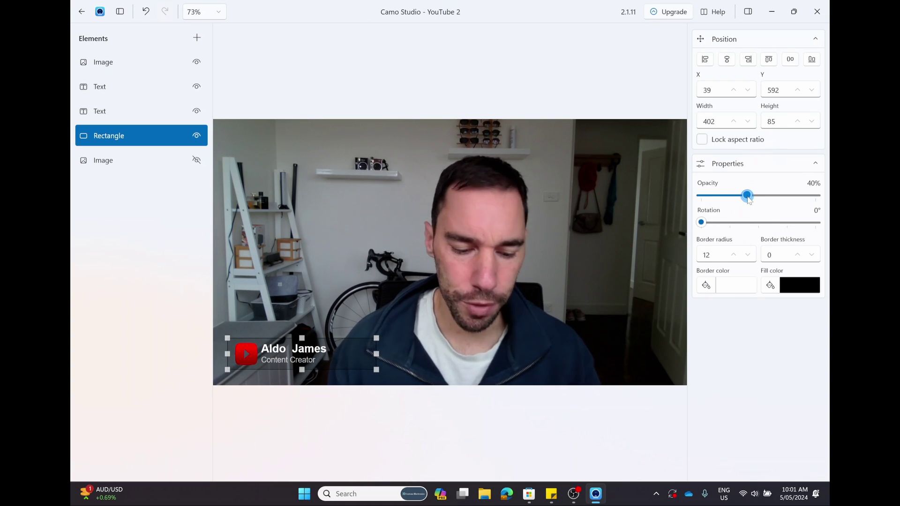
- Return to the main view, switch to background blur mode and lighten the blur strength
{"action": "left_click", "coordinate": [82, 11]}
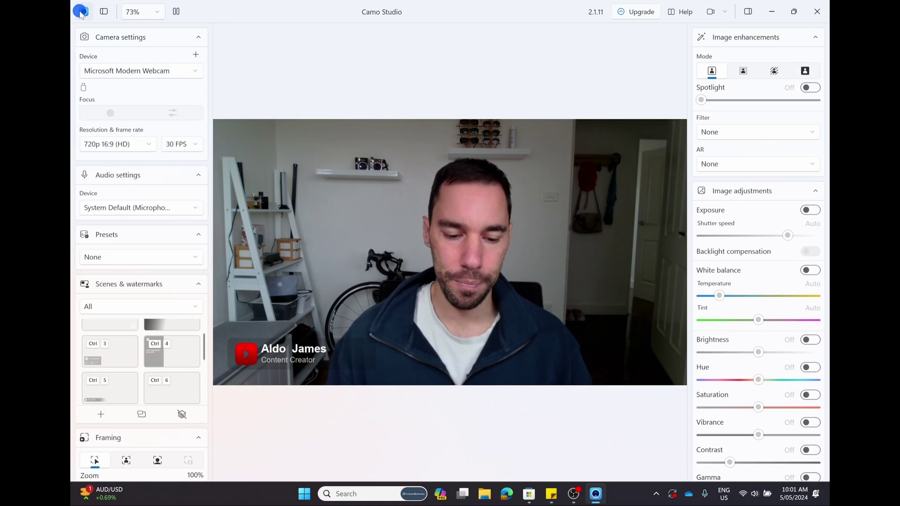
{"action": "left_click", "coordinate": [743, 71]}
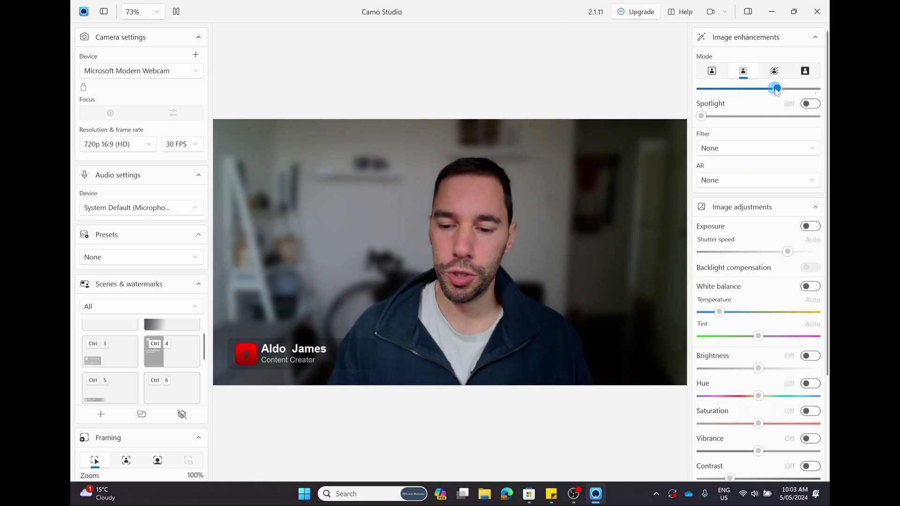
{"action": "mouse_move", "coordinate": [775, 89]}
{"action": "left_mouse_down"}
{"action": "mouse_move", "coordinate": [698, 97]}
{"action": "mouse_move", "coordinate": [816, 88]}
{"action": "mouse_move", "coordinate": [776, 74]}
{"action": "left_mouse_up"}
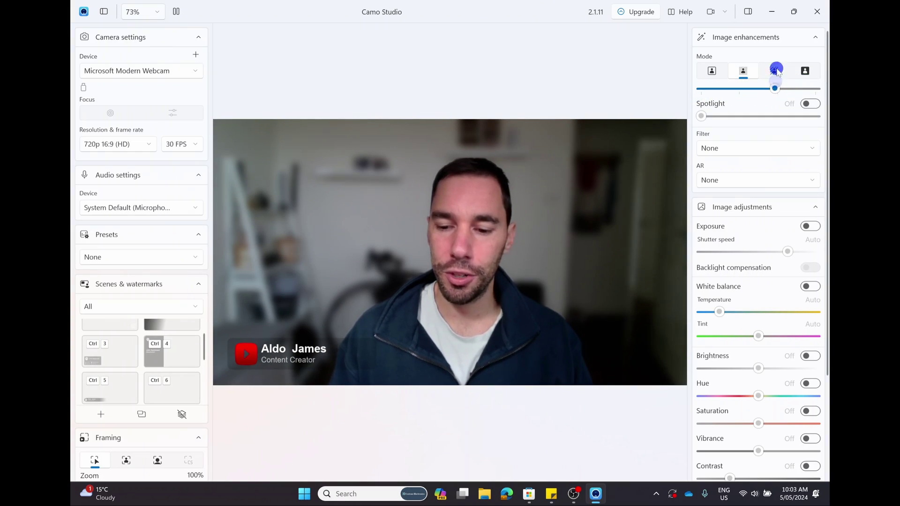
- Try grey and green-screen background replacement, then settle back on background blur
{"action": "left_click", "coordinate": [775, 70]}
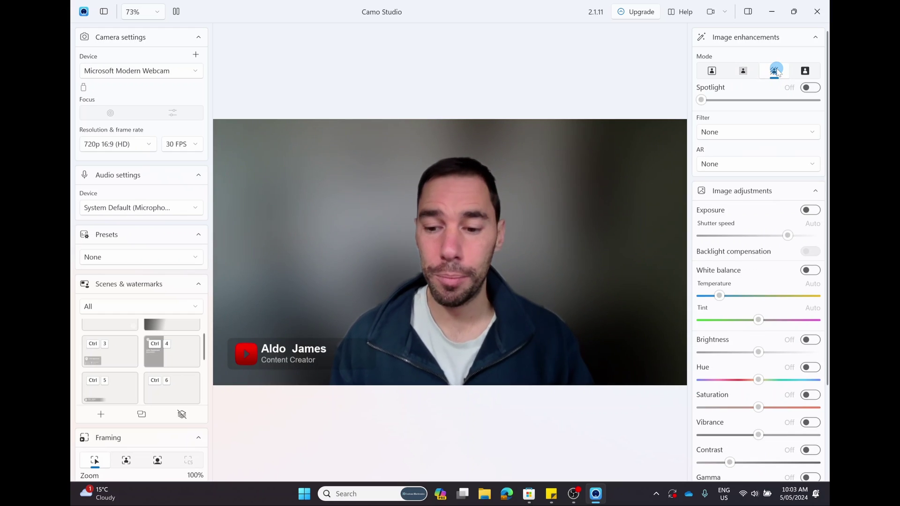
{"action": "left_click", "coordinate": [807, 71]}
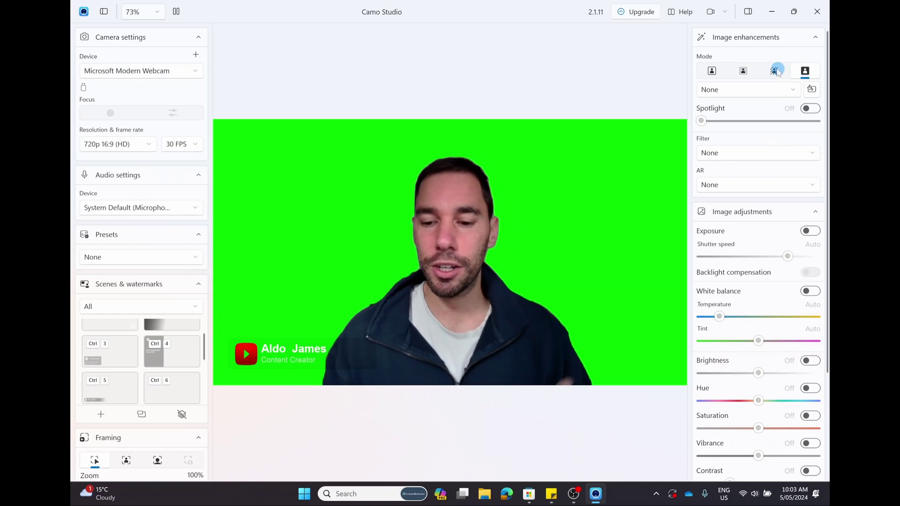
{"action": "left_click", "coordinate": [769, 89]}
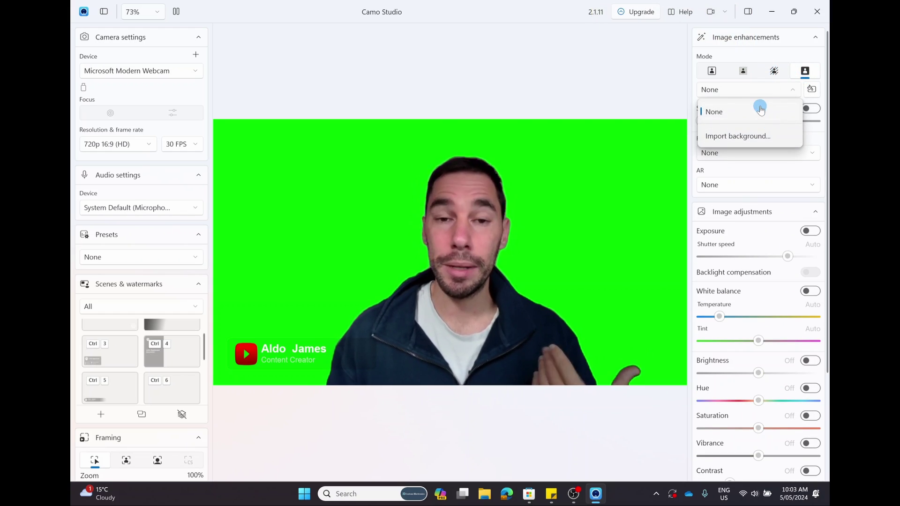
{"action": "left_click", "coordinate": [744, 69]}
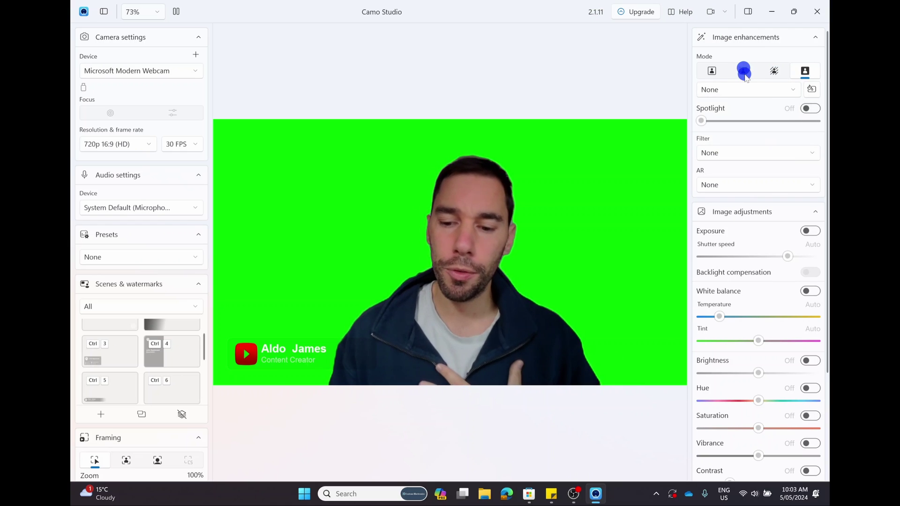
{"action": "left_click", "coordinate": [734, 90]}
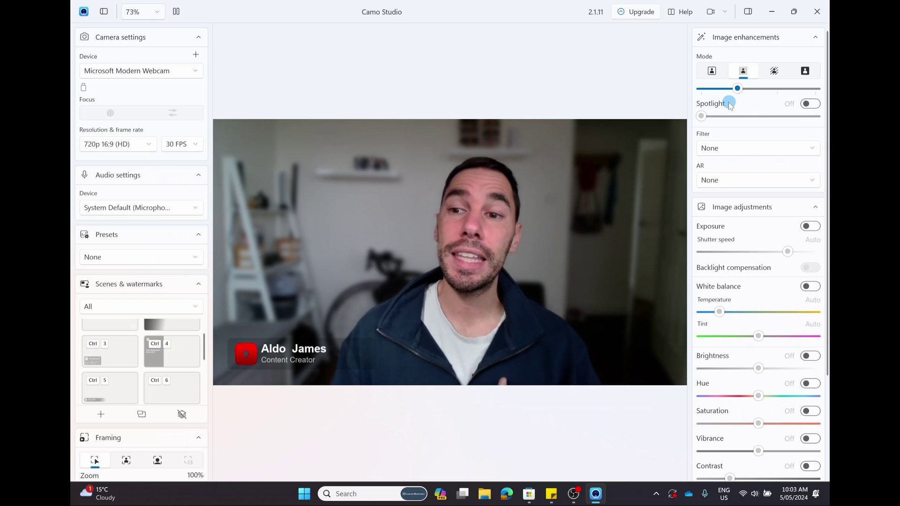
- Turn on Spotlight and set its strength to 20%
{"action": "left_click", "coordinate": [803, 103]}
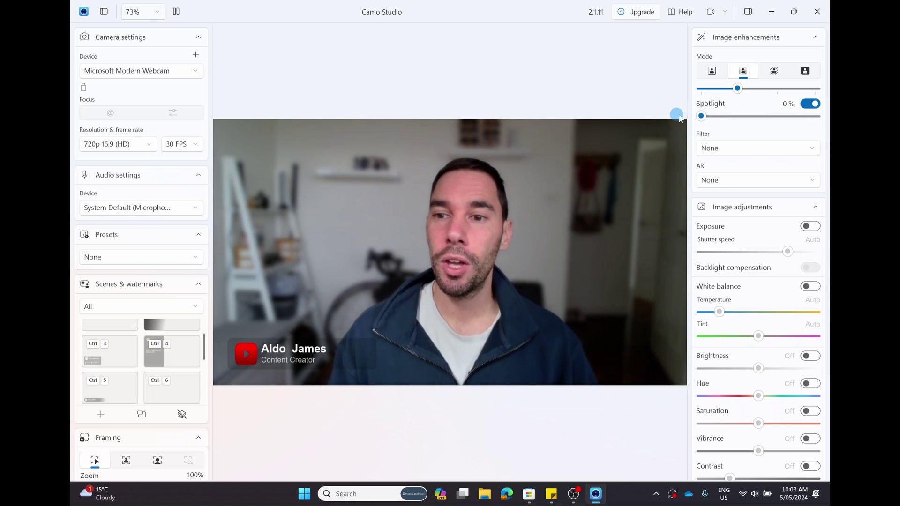
{"action": "left_click_drag", "start_coordinate": [701, 115], "coordinate": [826, 111]}
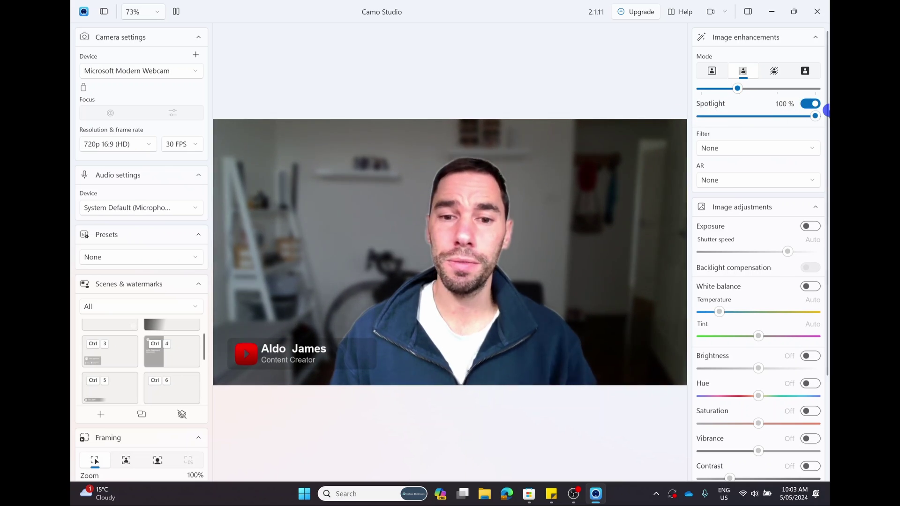
{"action": "left_click_drag", "start_coordinate": [800, 122], "coordinate": [725, 128]}
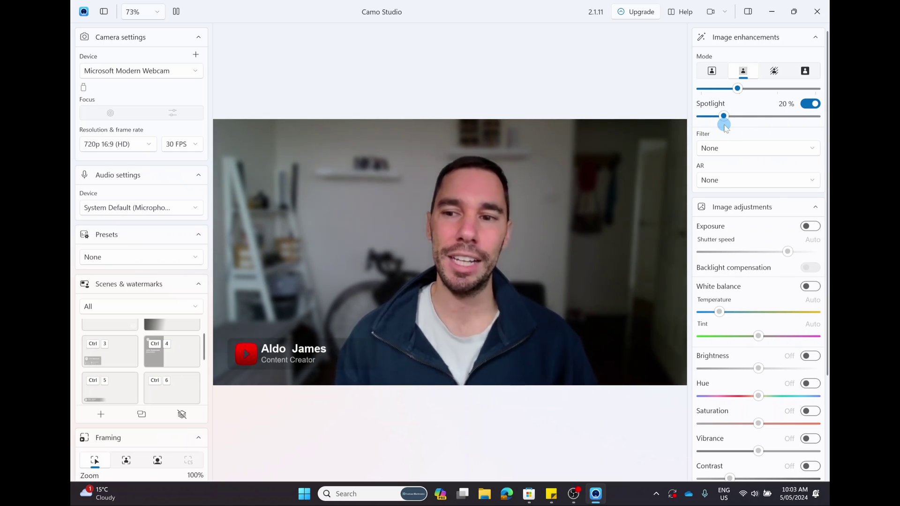
- Keep no colour filter and apply the Emoji Hands AR effect
{"action": "left_click", "coordinate": [743, 150]}
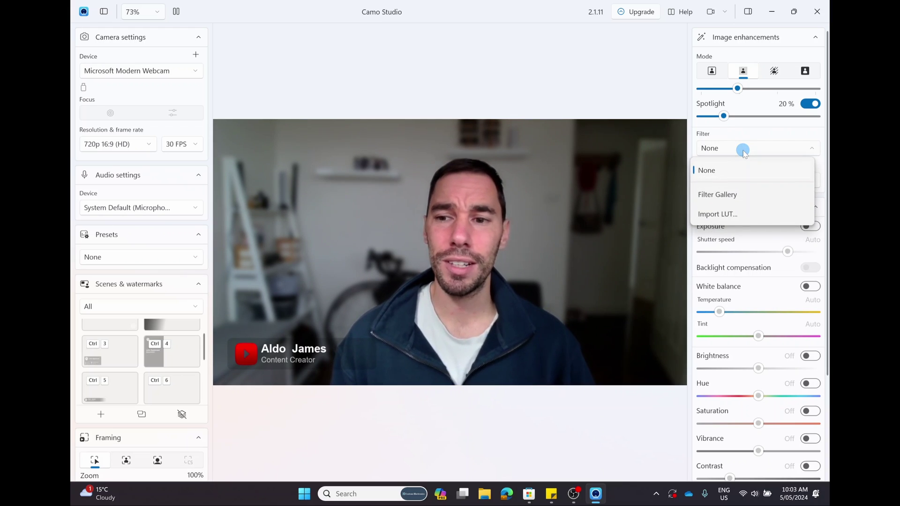
{"action": "left_click", "coordinate": [744, 150]}
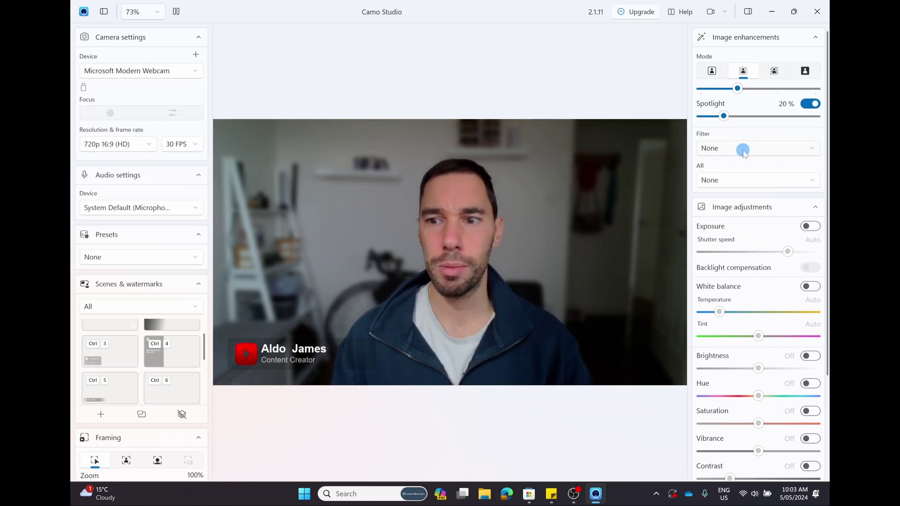
{"action": "left_click", "coordinate": [762, 185]}
{"action": "left_click", "coordinate": [747, 223]}
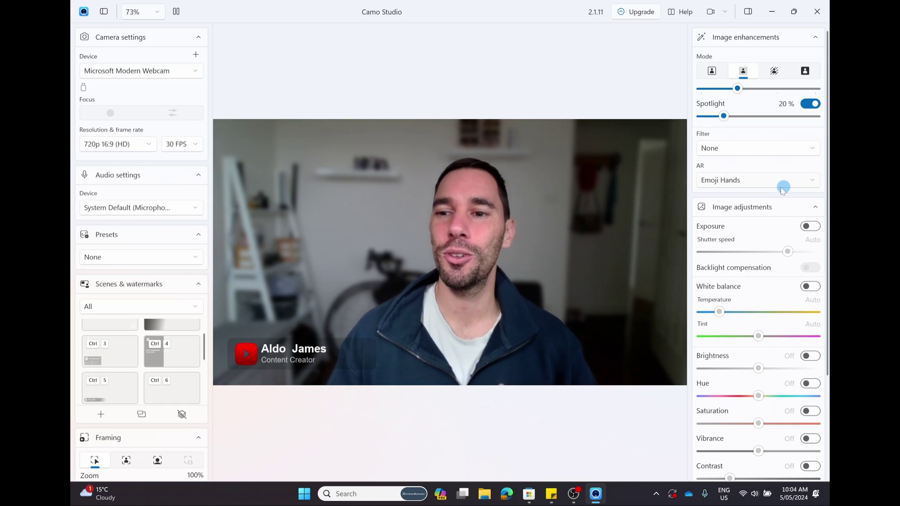
- Set the AR effect back to None
{"action": "mouse_move", "coordinate": [777, 187]}
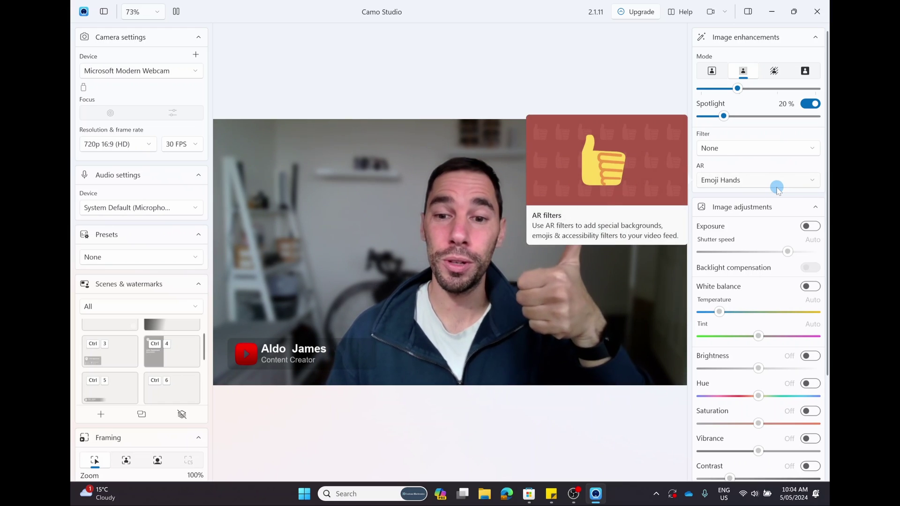
{"action": "left_click", "coordinate": [777, 185]}
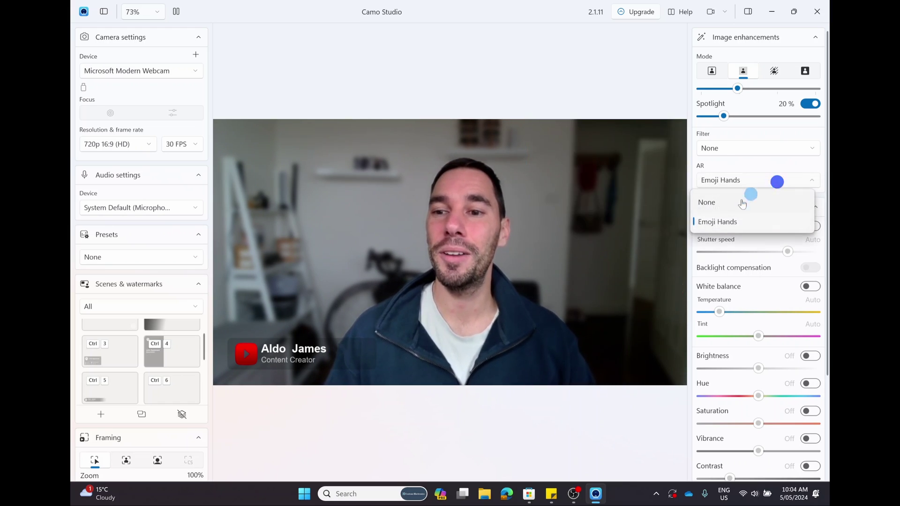
{"action": "left_click", "coordinate": [732, 206]}
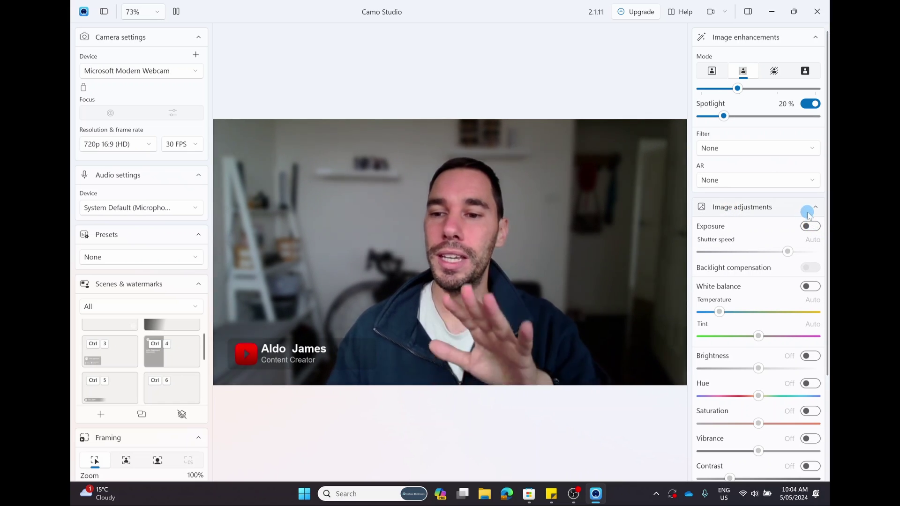
{"action": "scroll", "coordinate": [785, 361], "scroll_direction": "down", "scroll_amount": 3}
{"action": "scroll", "coordinate": [785, 361], "scroll_direction": "up", "scroll_amount": 3}
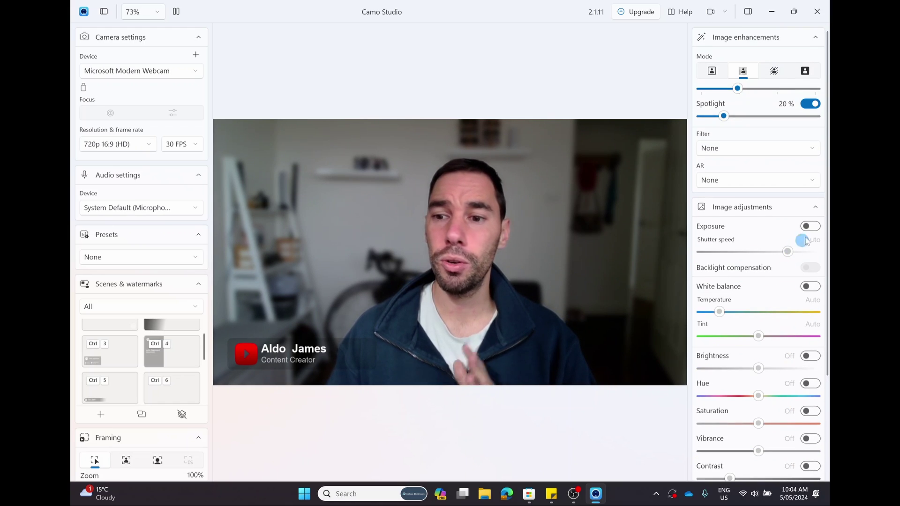
- Leave Exposure on automatic after a manual try, then collapse the Image adjustments section
{"action": "left_click", "coordinate": [812, 227]}
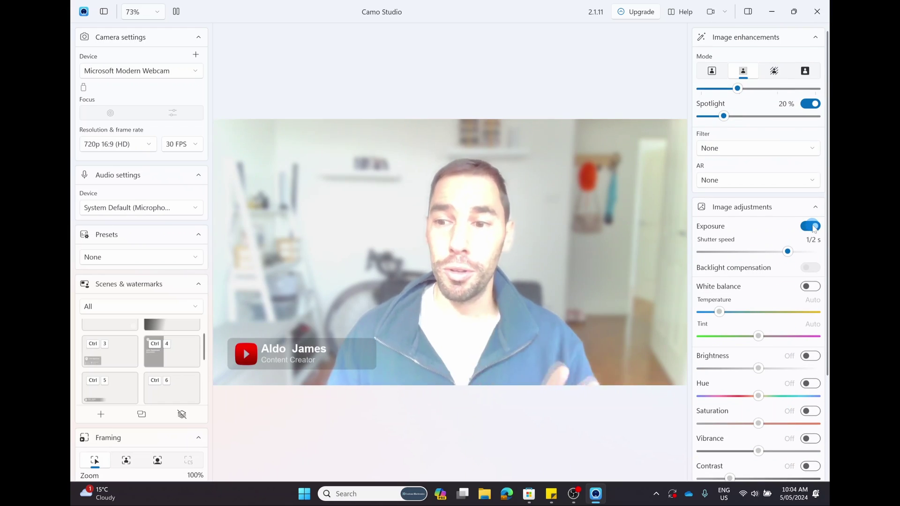
{"action": "left_click", "coordinate": [813, 227]}
{"action": "left_click", "coordinate": [811, 208]}
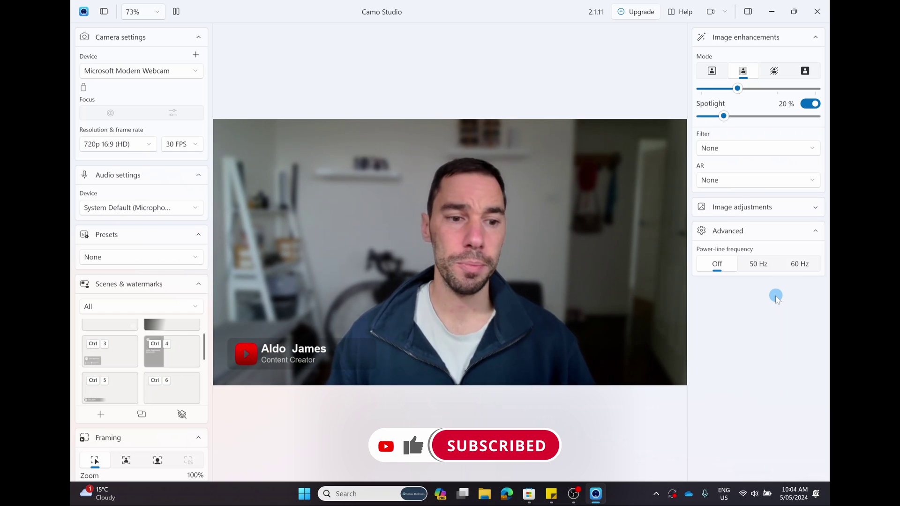
- Enable automatic face-tracking framing and drag Face size to its smallest setting
{"action": "scroll", "coordinate": [200, 247], "scroll_direction": "down", "scroll_amount": 2}
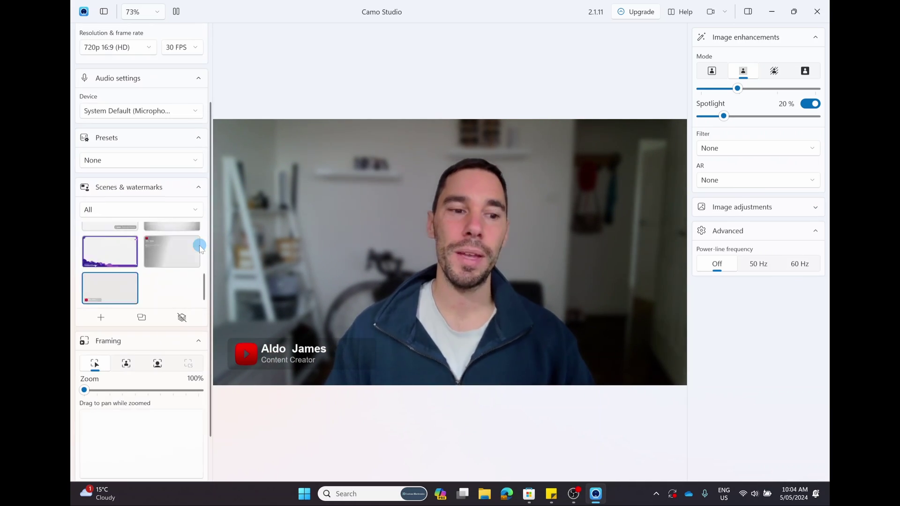
{"action": "scroll", "coordinate": [198, 253], "scroll_direction": "up", "scroll_amount": 1}
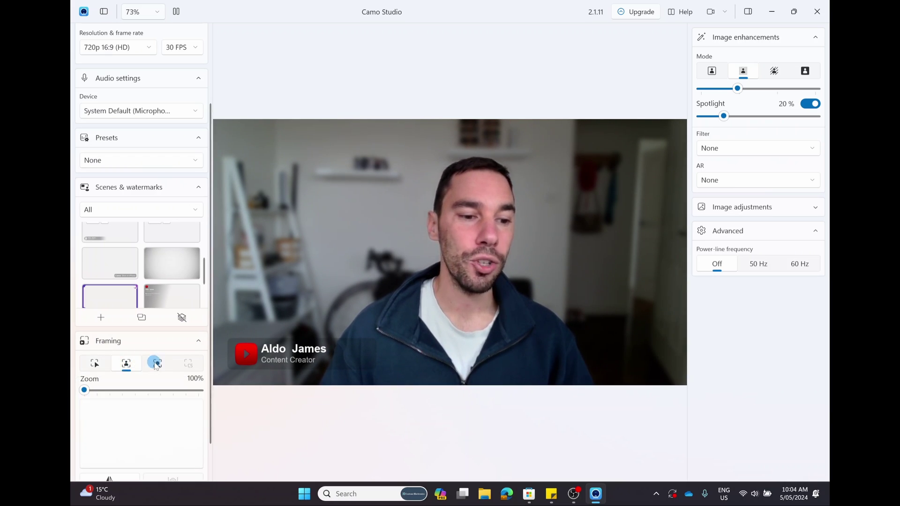
{"action": "left_click", "coordinate": [143, 365]}
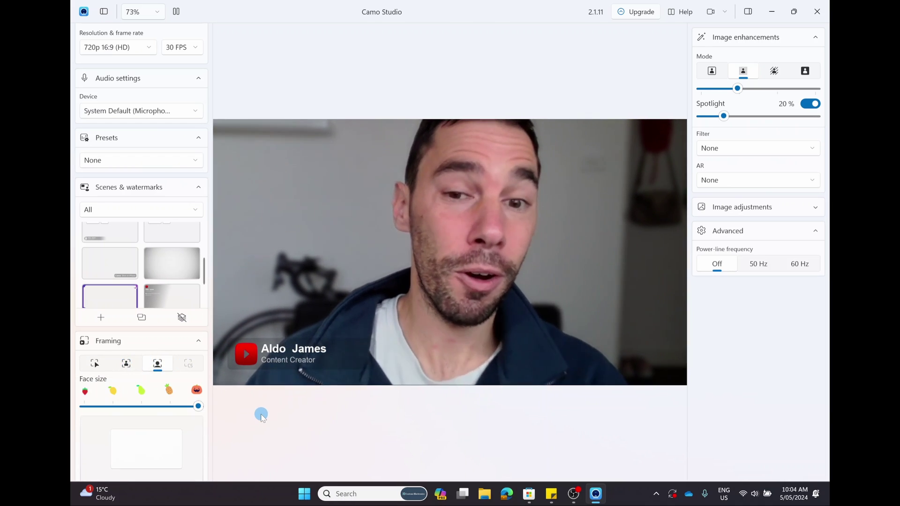
{"action": "left_click_drag", "start_coordinate": [95, 411], "coordinate": [87, 407]}
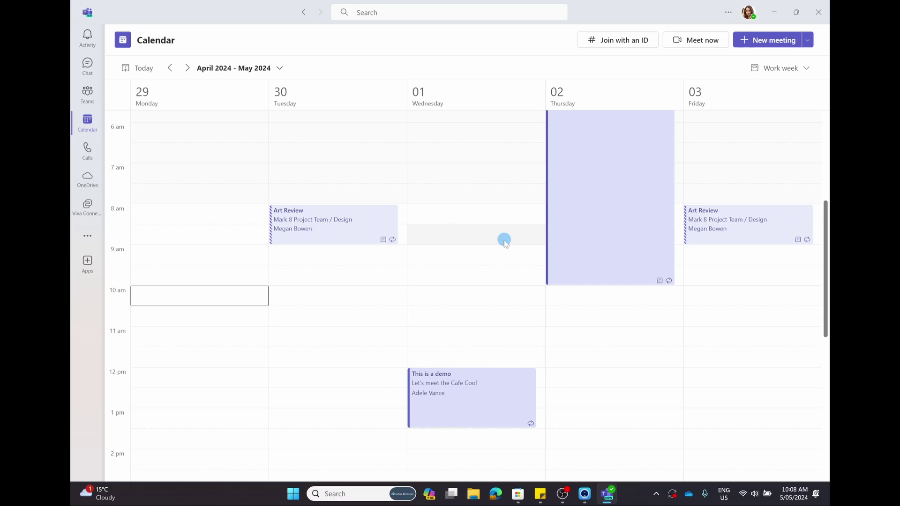
- In Teams Settings > Devices, choose Camo from the Video Settings camera list
{"action": "left_click", "coordinate": [727, 13]}
{"action": "left_click", "coordinate": [715, 33]}
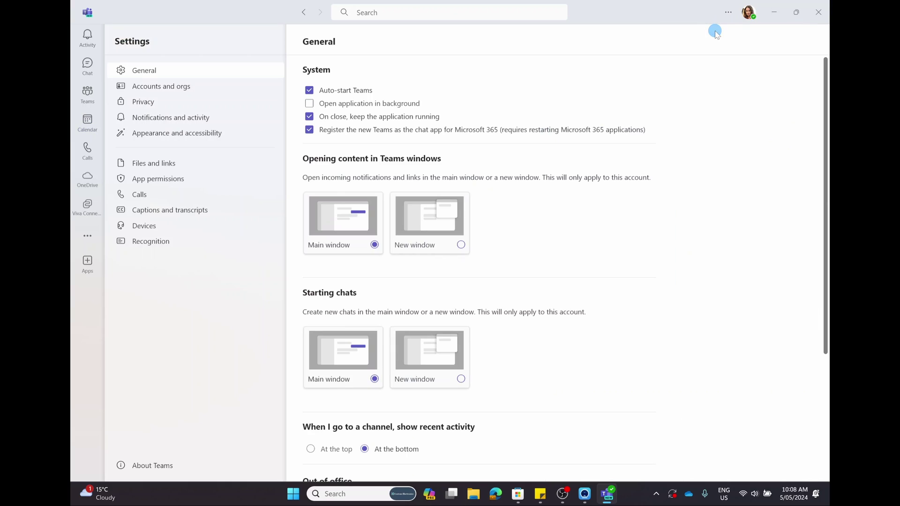
{"action": "left_click", "coordinate": [182, 226]}
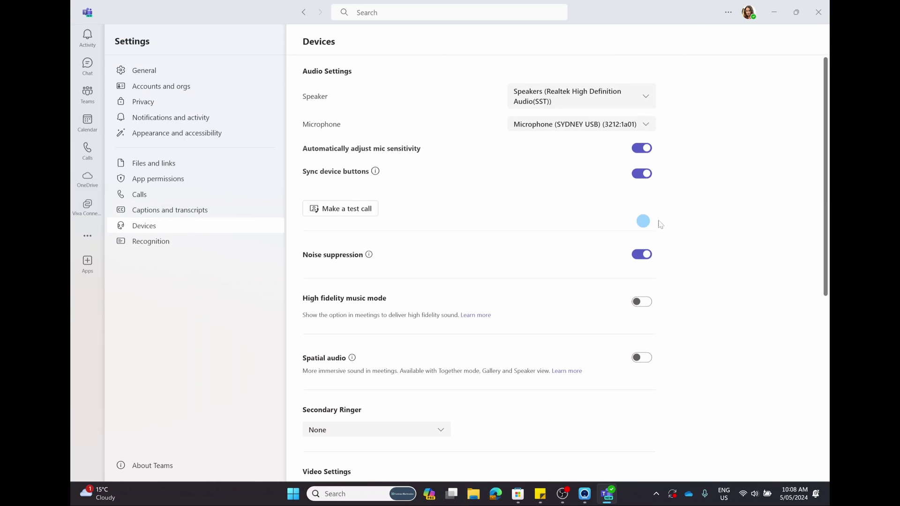
{"action": "left_click_drag", "start_coordinate": [826, 136], "coordinate": [826, 337]}
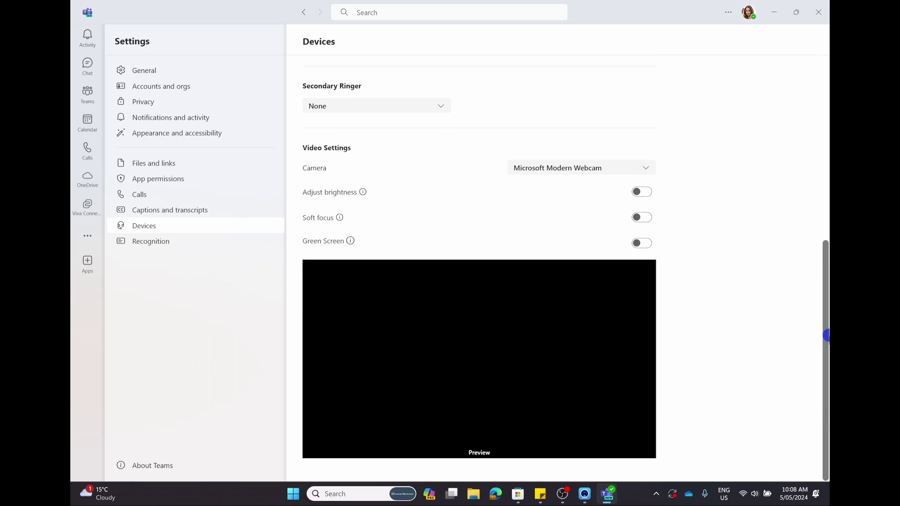
{"action": "left_click", "coordinate": [567, 169]}
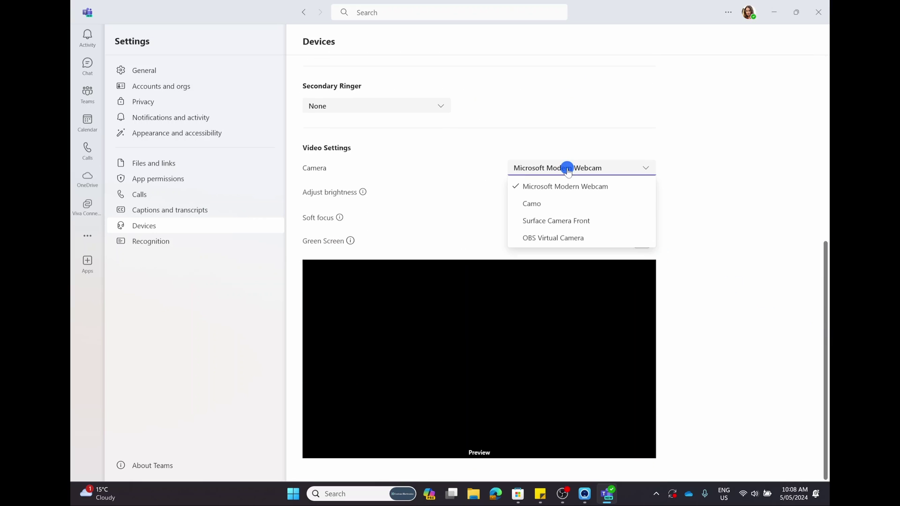
{"action": "left_click", "coordinate": [554, 205]}
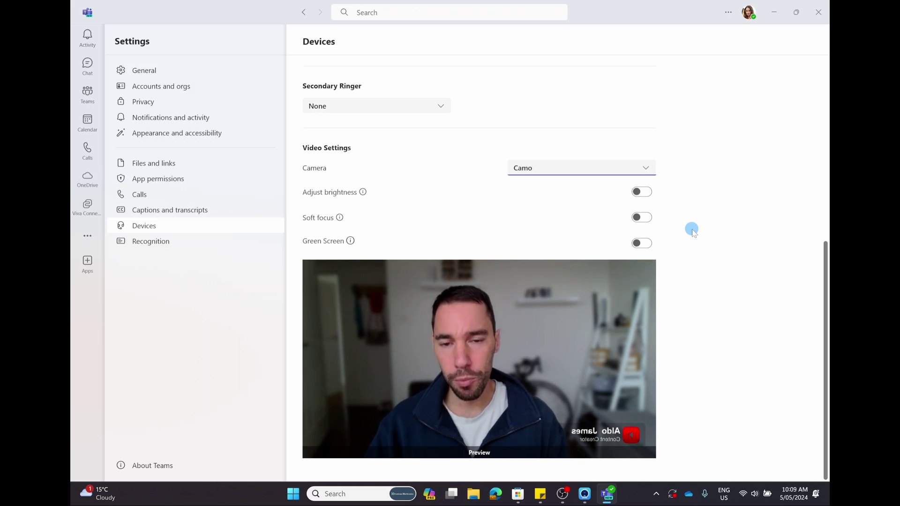
- Launch Camo Studio by searching 'camo' from Start
{"action": "key", "text": "super"}
{"action": "type", "text": "camo"}
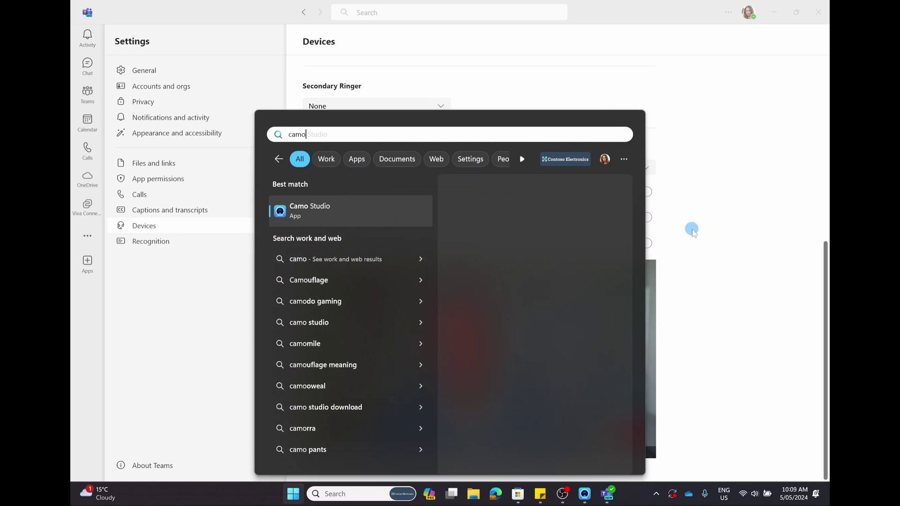
{"action": "left_click", "coordinate": [317, 209]}
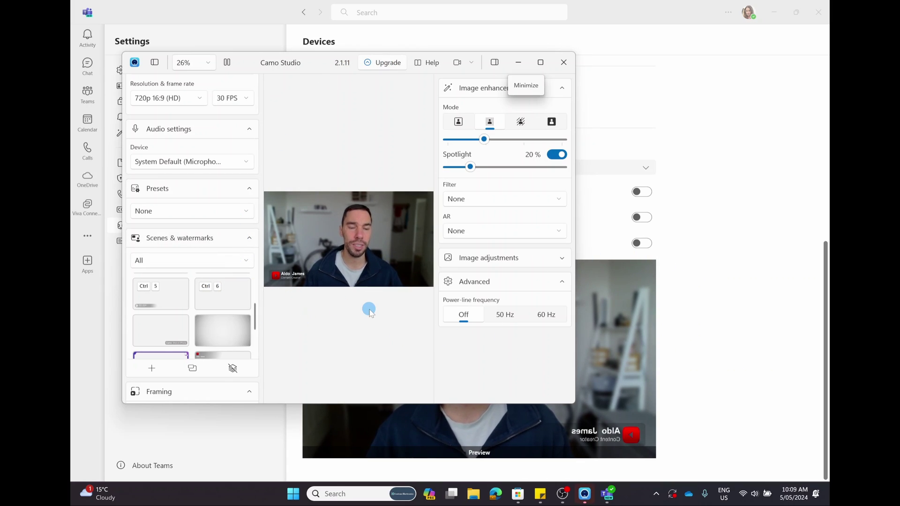
- Apply the Emoji Hands AR effect with no filter change, then close Camo Studio
{"action": "left_click", "coordinate": [496, 202]}
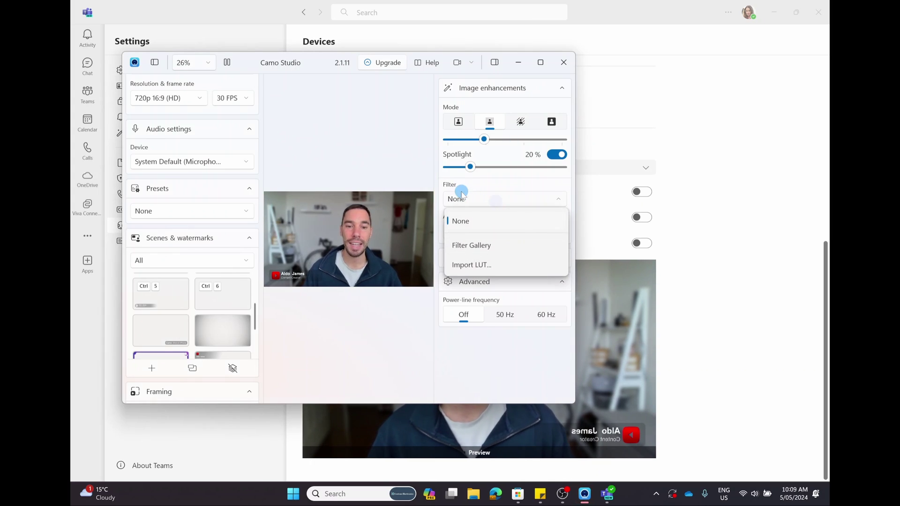
{"action": "left_click", "coordinate": [412, 327]}
{"action": "left_click", "coordinate": [481, 228]}
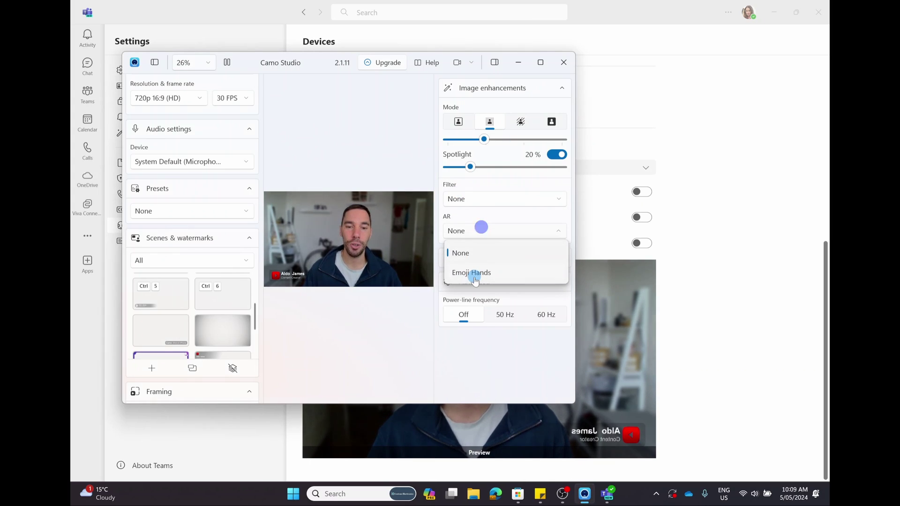
{"action": "left_click", "coordinate": [478, 276]}
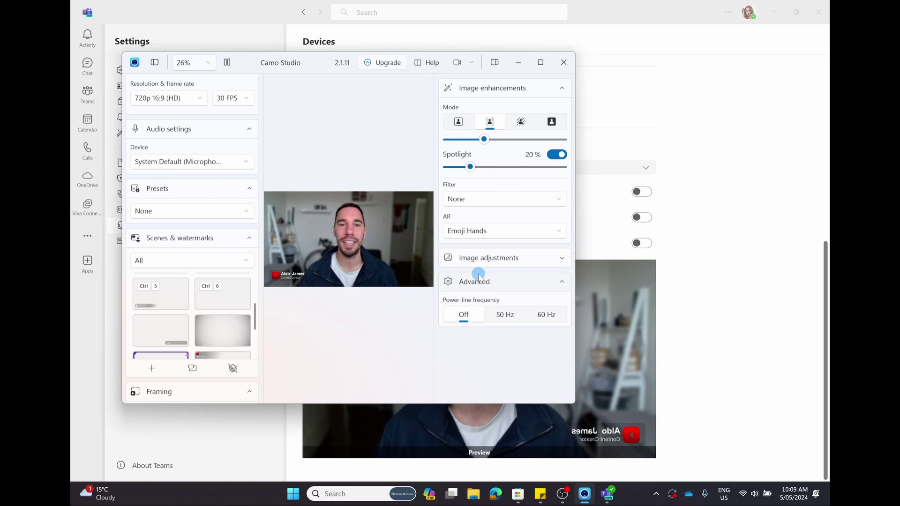
{"action": "left_click", "coordinate": [563, 63]}
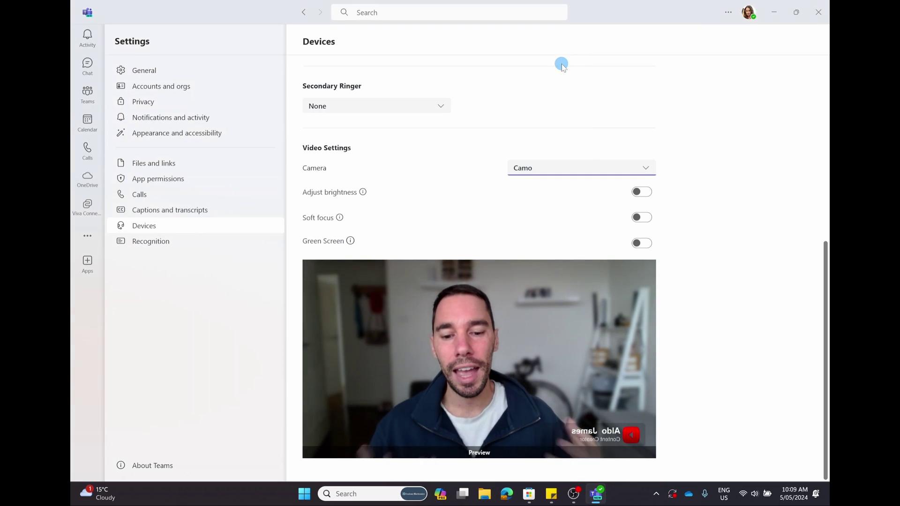